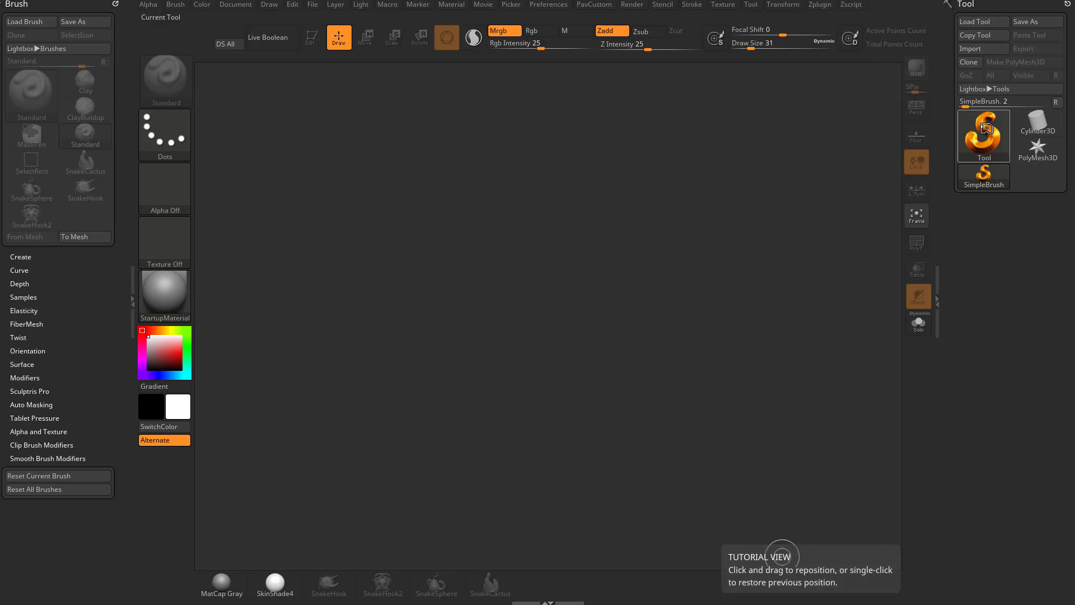
Draw a Plane3D on the canvas in Edit mode and convert it to a PolyMesh3D, squared to the front view
{"action": "left_click", "coordinate": [975, 147]}
{"action": "left_click", "coordinate": [807, 188]}
{"action": "left_click_drag", "start_coordinate": [479, 328], "coordinate": [498, 480]}
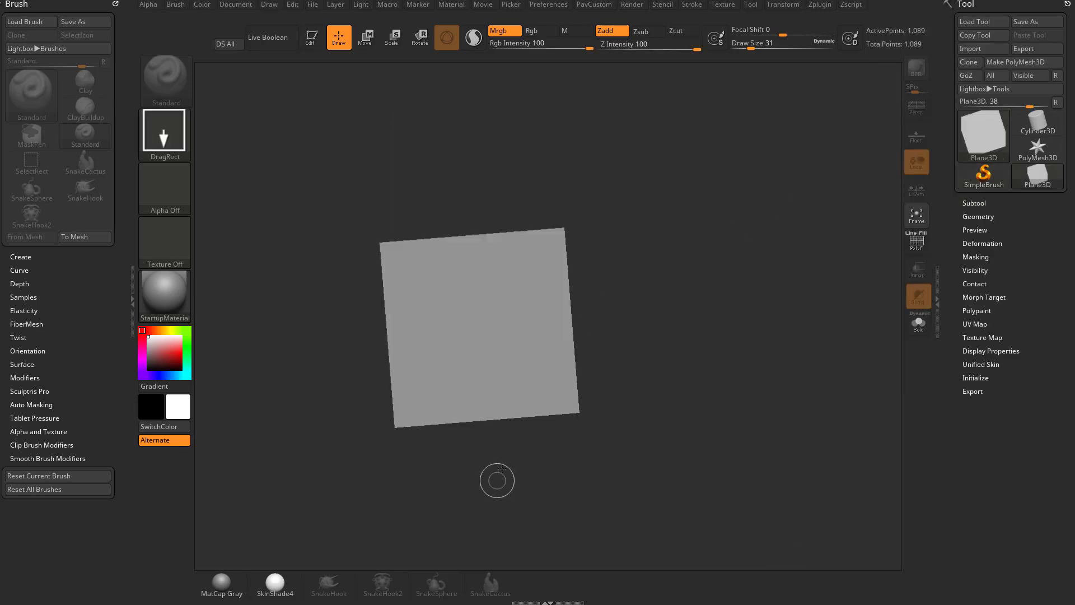
{"action": "left_click", "coordinate": [312, 37]}
{"action": "left_click", "coordinate": [1035, 61]}
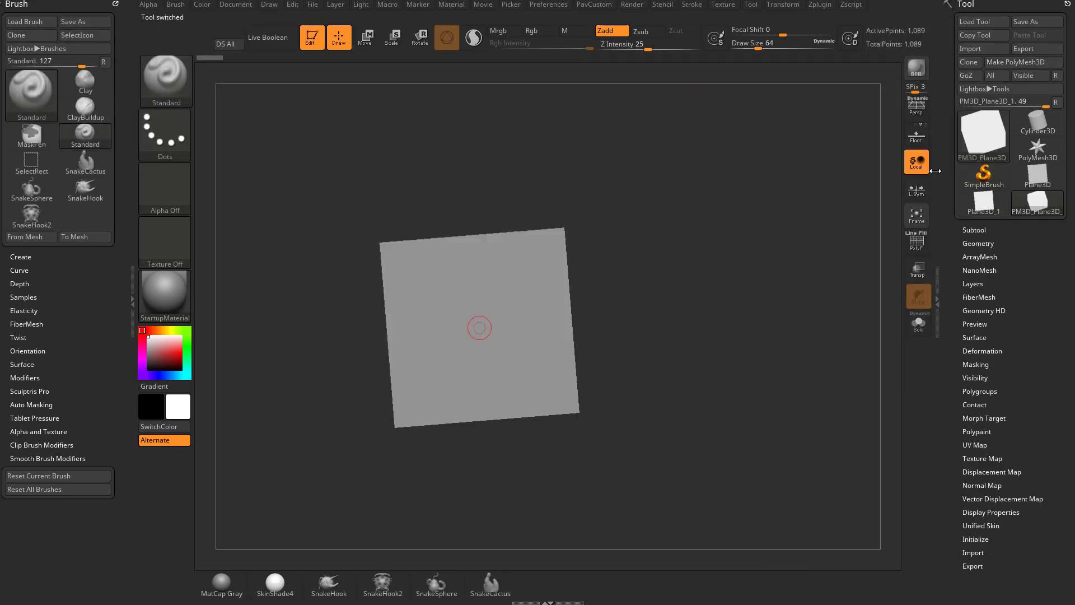
{"action": "left_click_drag", "start_coordinate": [784, 297], "coordinate": [809, 295], "text": "shift"}
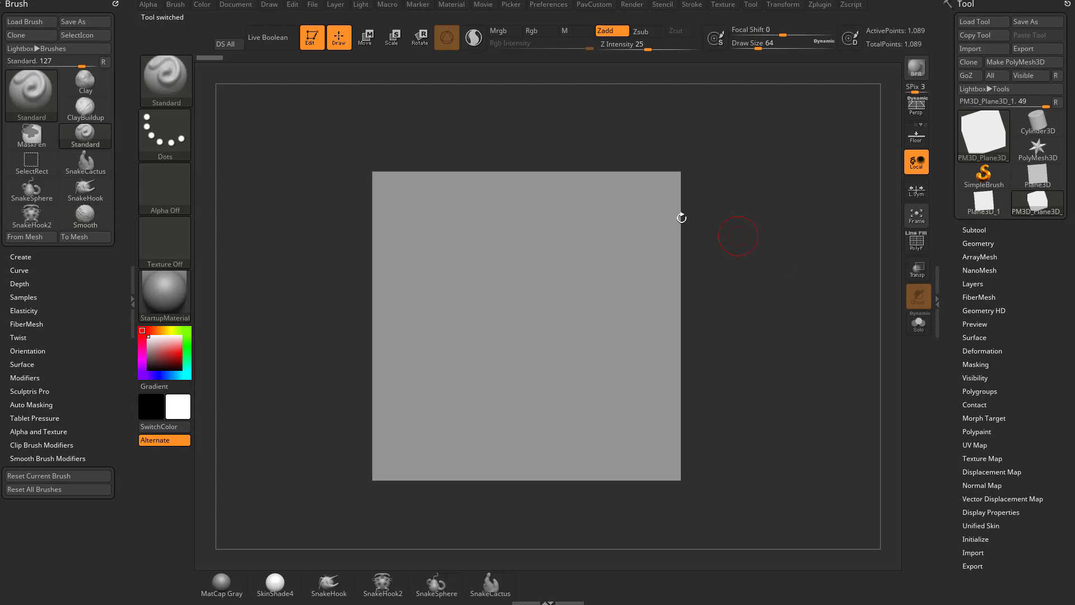
Set the Standard brush to paint Rgb only with Zadd off, and enable polypaint on the plane subtool
{"action": "left_click", "coordinate": [539, 31]}
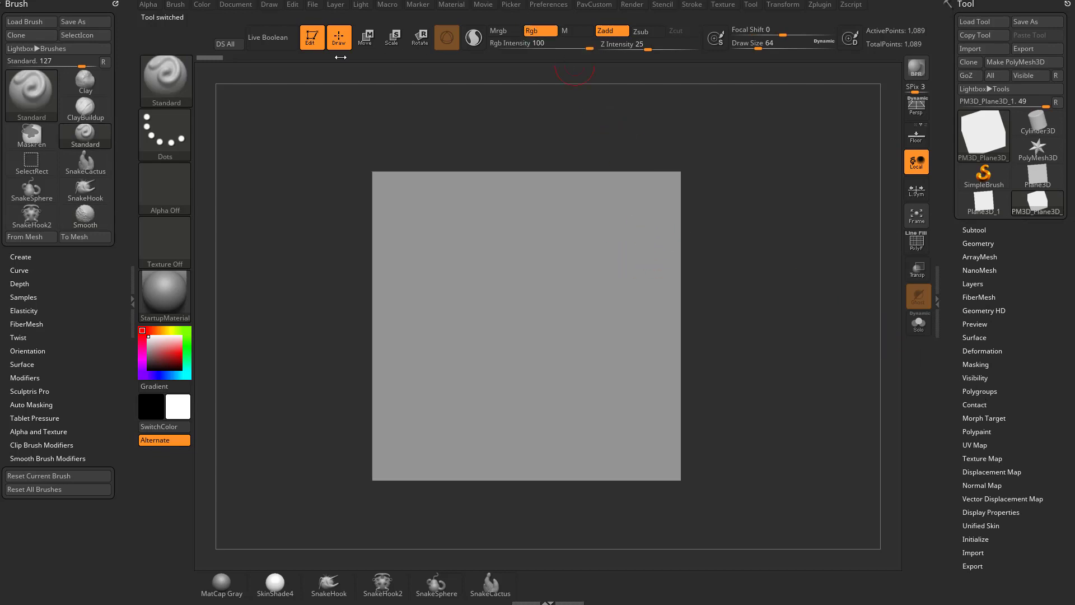
{"action": "left_click", "coordinate": [611, 31]}
{"action": "left_click", "coordinate": [1003, 229]}
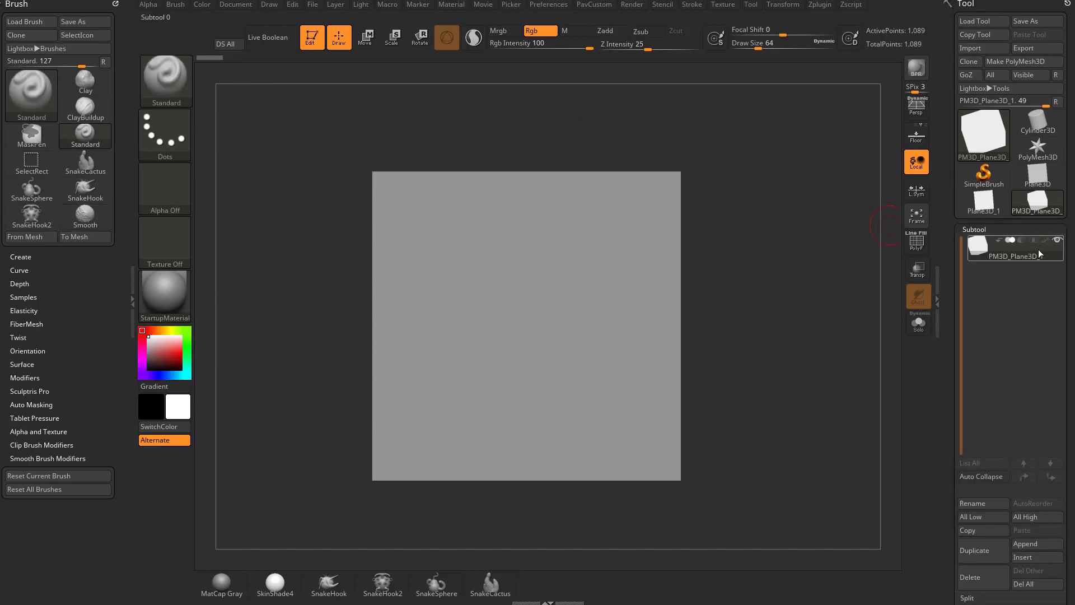
{"action": "left_click", "coordinate": [1045, 240]}
Sample a grey paint colour and reduce the draw size to 25, trying diagonal test strokes and undoing them
{"action": "key", "text": "c"}
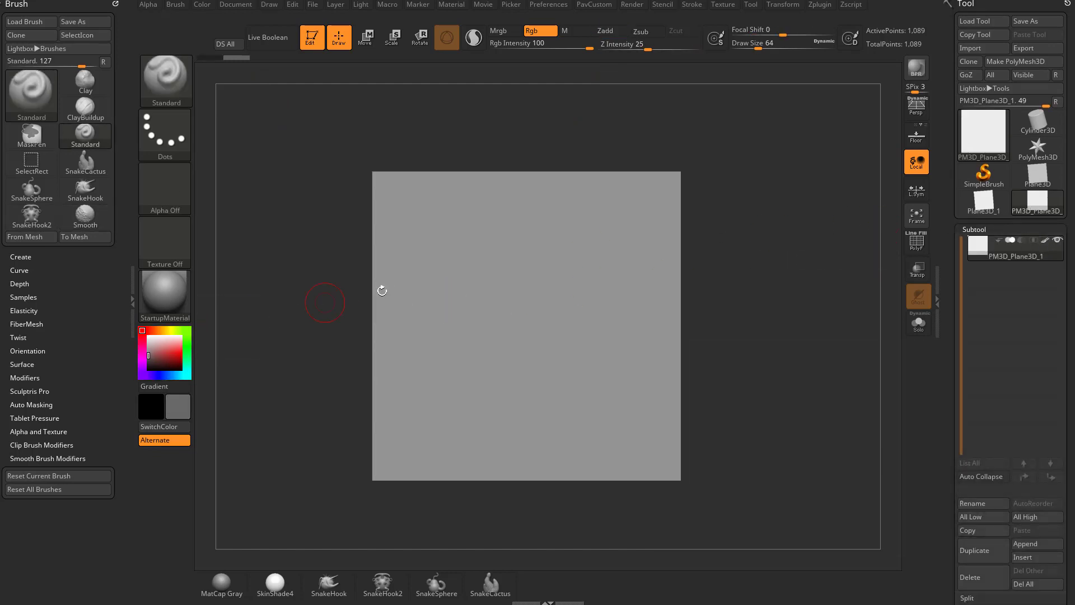
{"action": "mouse_move", "coordinate": [483, 268]}
{"action": "left_mouse_down"}
{"action": "mouse_move", "coordinate": [562, 344]}
{"action": "mouse_move", "coordinate": [647, 332]}
{"action": "left_mouse_up"}
{"action": "key", "text": "ctrl+z"}
{"action": "key", "text": "["}
{"action": "key", "text": "["}
{"action": "left_click_drag", "start_coordinate": [441, 263], "coordinate": [601, 323]}
{"action": "key", "text": "ctrl+z"}
Subdivide the plane to SDiv level 6 with Smt turned off so its corners stay square
{"action": "left_click_drag", "start_coordinate": [977, 490], "coordinate": [975, 228]}
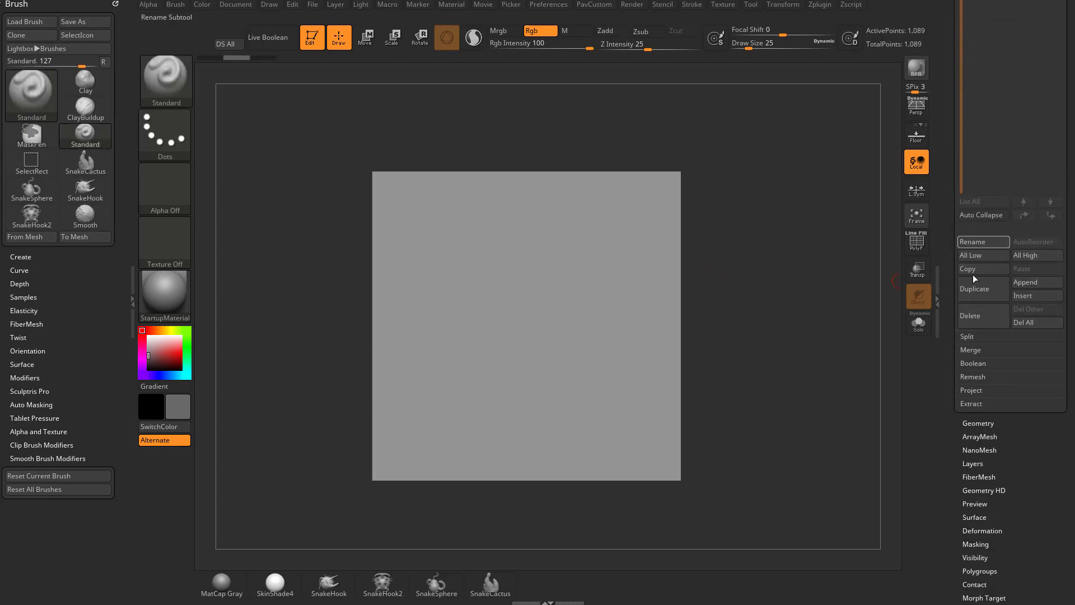
{"action": "left_click", "coordinate": [987, 422]}
{"action": "left_click", "coordinate": [972, 459]}
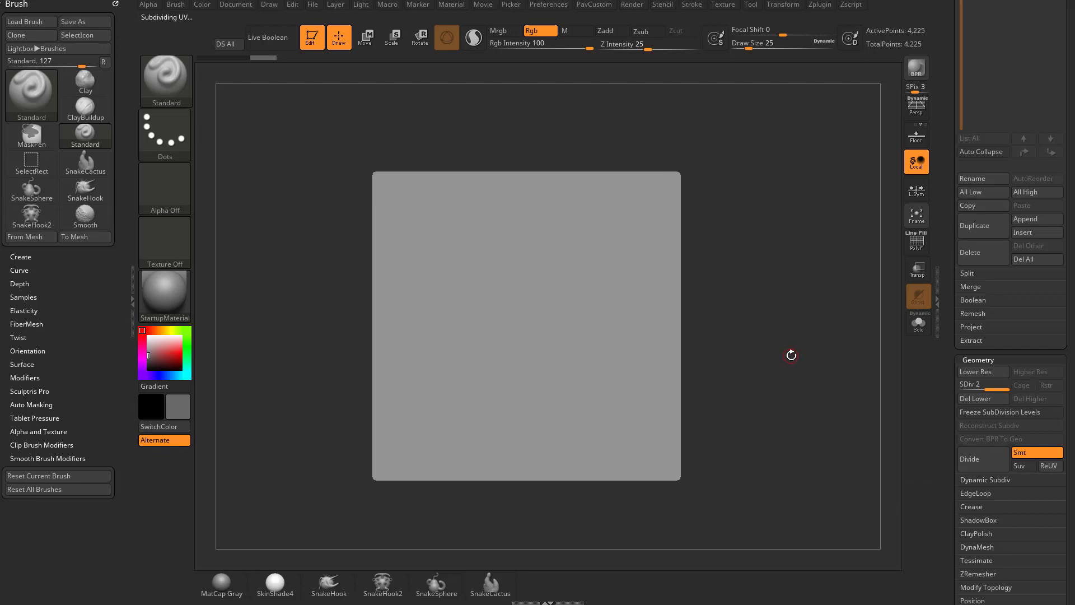
{"action": "key", "text": "shift+d"}
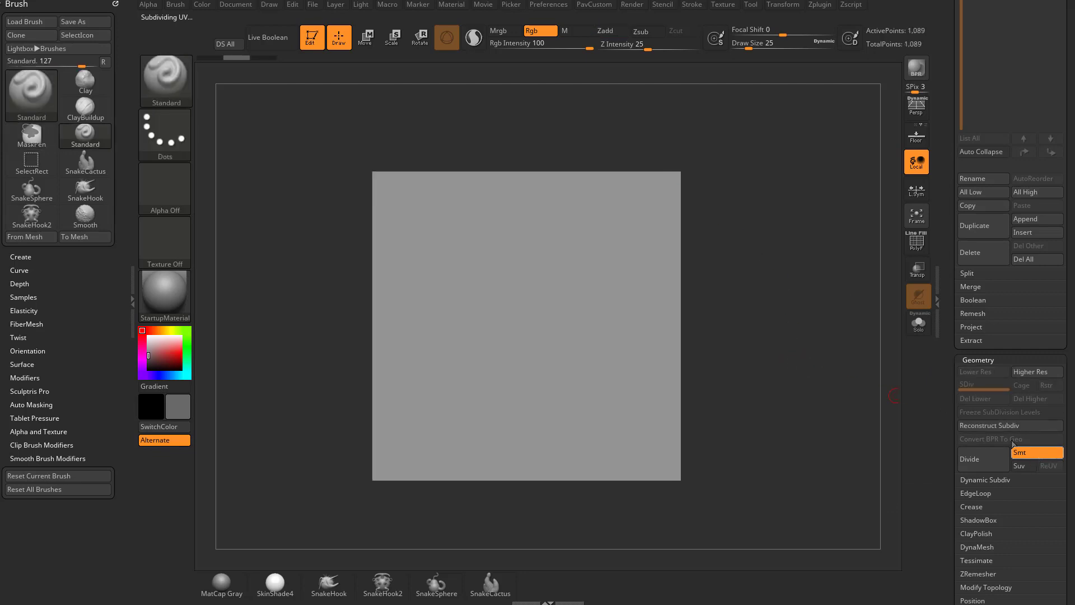
{"action": "left_click", "coordinate": [1023, 451]}
{"action": "left_click", "coordinate": [983, 462]}
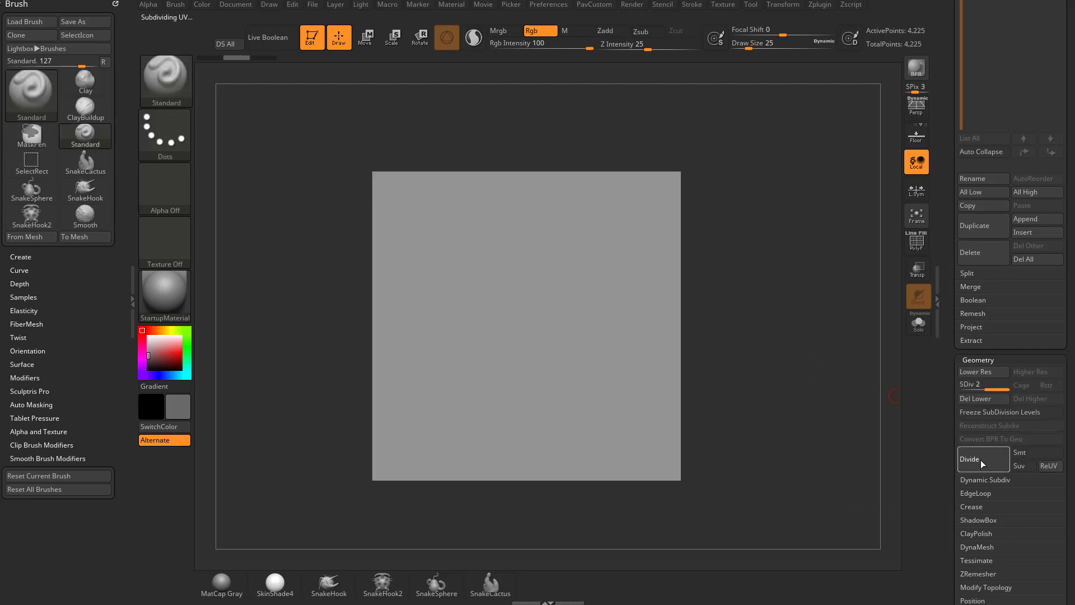
{"action": "left_click", "coordinate": [981, 464]}
{"action": "left_click", "coordinate": [982, 463]}
{"action": "left_click", "coordinate": [982, 464]}
{"action": "left_click", "coordinate": [983, 465]}
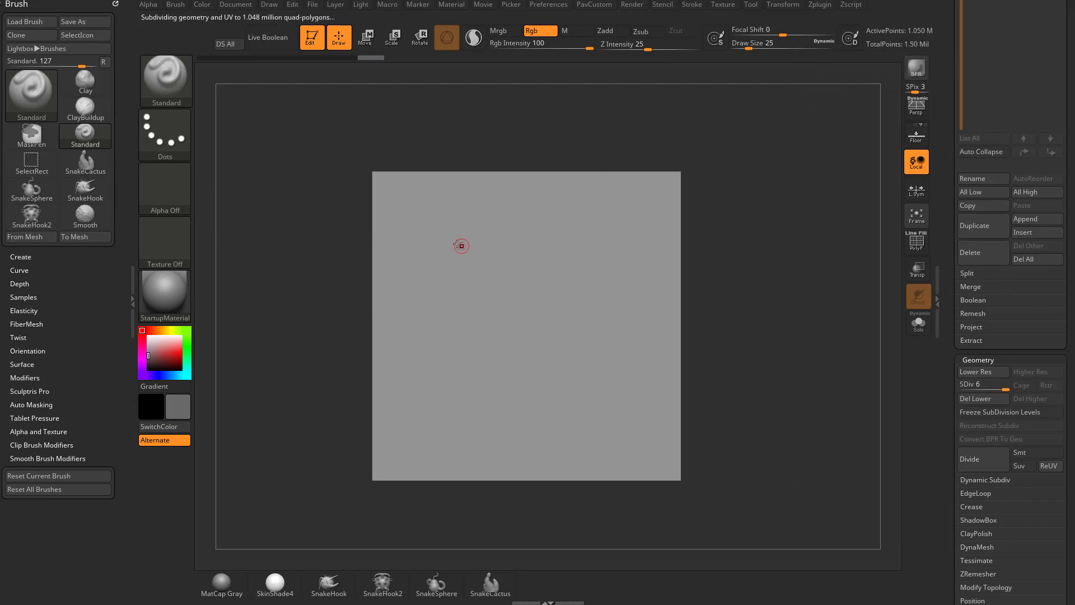
Paint one wavy test stroke diagonally across the plane and undo it
{"action": "mouse_move", "coordinate": [461, 245]}
{"action": "left_mouse_down"}
{"action": "mouse_move", "coordinate": [537, 305]}
{"action": "mouse_move", "coordinate": [633, 321]}
{"action": "left_mouse_up"}
{"action": "mouse_move", "coordinate": [759, 298]}
{"action": "left_mouse_down"}
{"action": "mouse_move", "coordinate": [734, 285]}
{"action": "mouse_move", "coordinate": [758, 299]}
{"action": "left_mouse_up"}
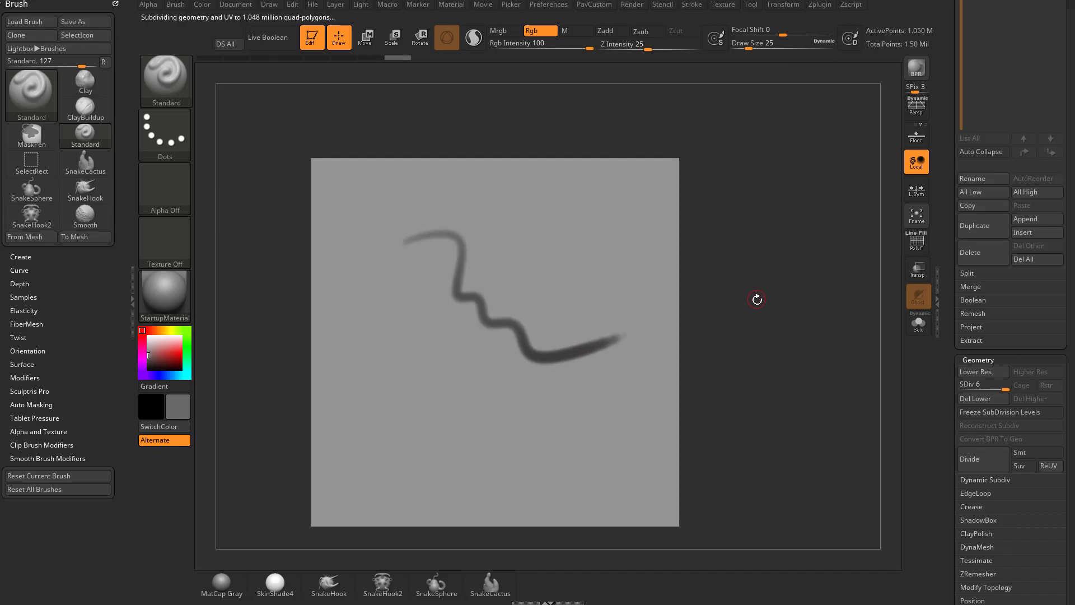
{"action": "key", "text": "ctrl+z"}
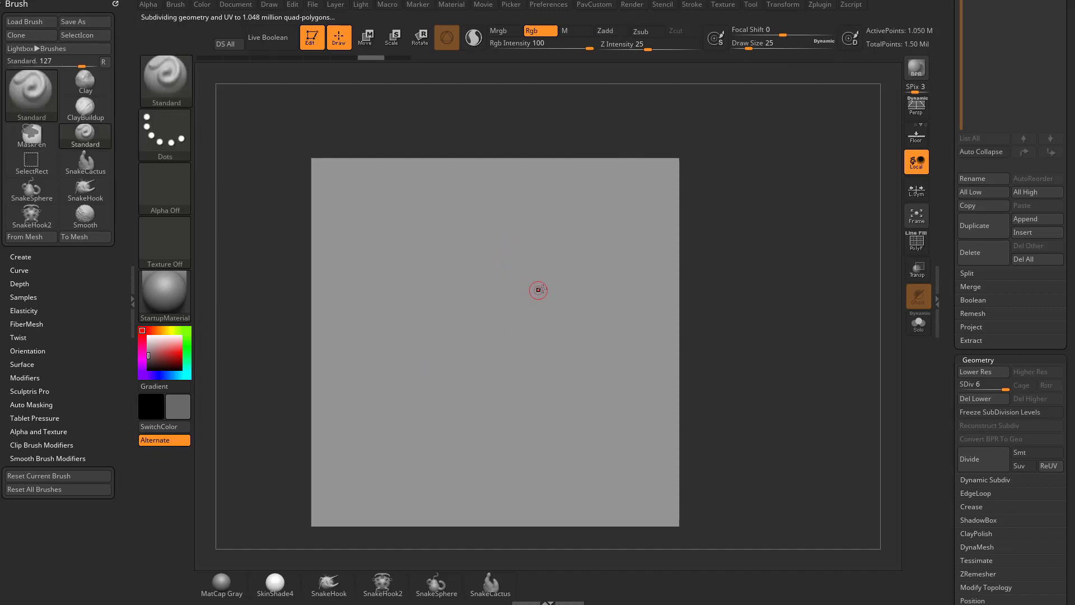
Turn on X symmetry and try a mirrored stroke from the plane's upper middle, undoing the paint
{"action": "key", "text": "x"}
{"action": "mouse_move", "coordinate": [514, 234]}
{"action": "left_mouse_down"}
{"action": "mouse_move", "coordinate": [569, 310]}
{"action": "mouse_move", "coordinate": [622, 344]}
{"action": "left_mouse_up"}
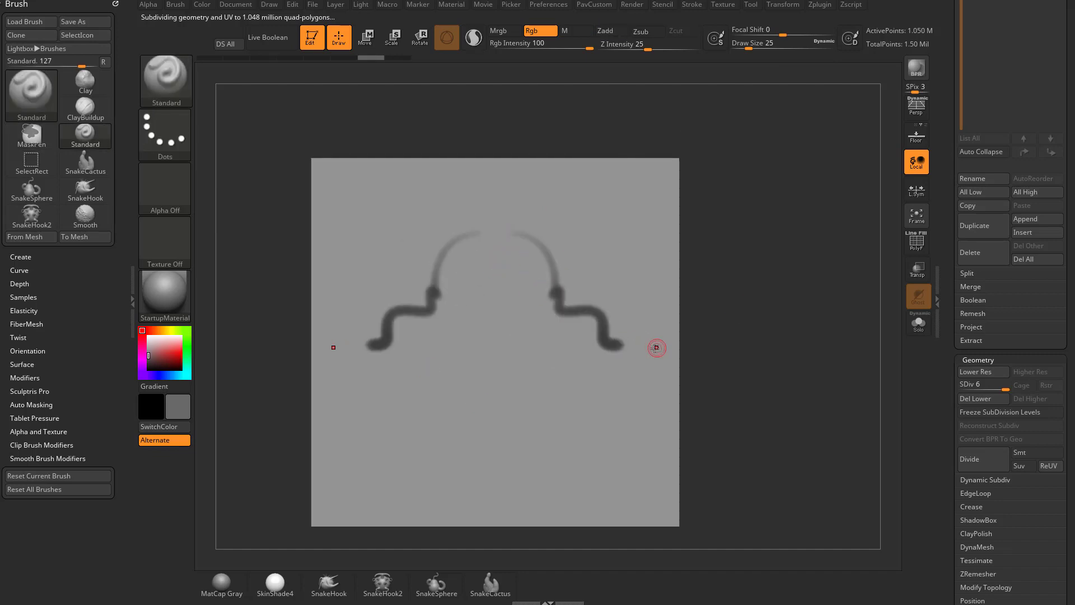
{"action": "key", "text": "ctrl+z"}
Dock the Transform palette and add Y symmetry, testing it with a four-way mirrored stroke that is undone
{"action": "left_click", "coordinate": [781, 5]}
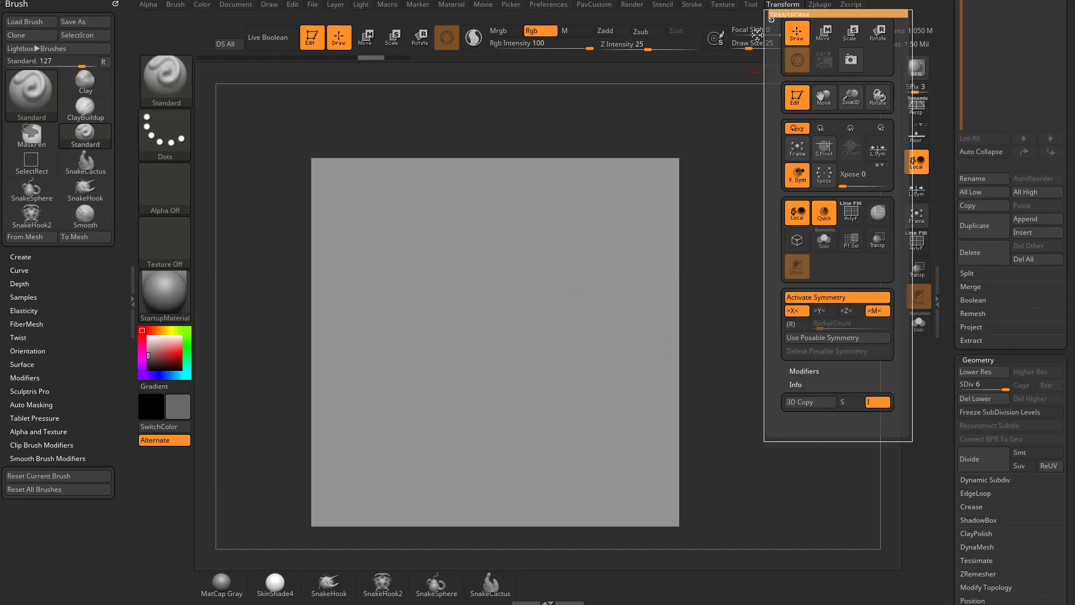
{"action": "left_click_drag", "start_coordinate": [771, 20], "coordinate": [84, 33]}
{"action": "left_click", "coordinate": [45, 306]}
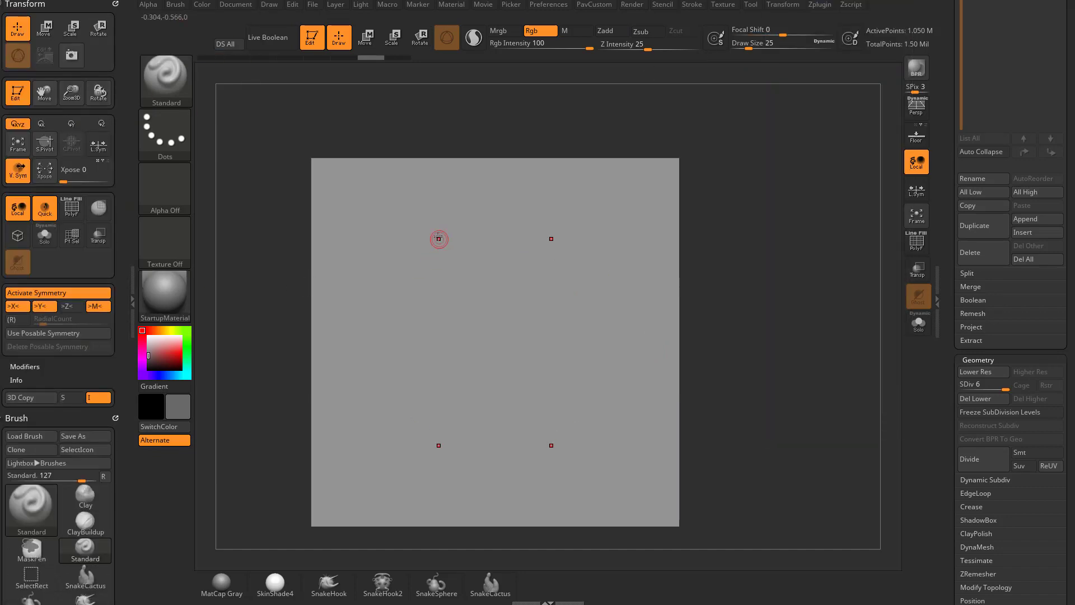
{"action": "left_click_drag", "start_coordinate": [437, 233], "coordinate": [364, 231]}
{"action": "key", "text": "ctrl+z"}
Try adding Z symmetry to the plane and turn it off again
{"action": "left_click", "coordinate": [72, 306]}
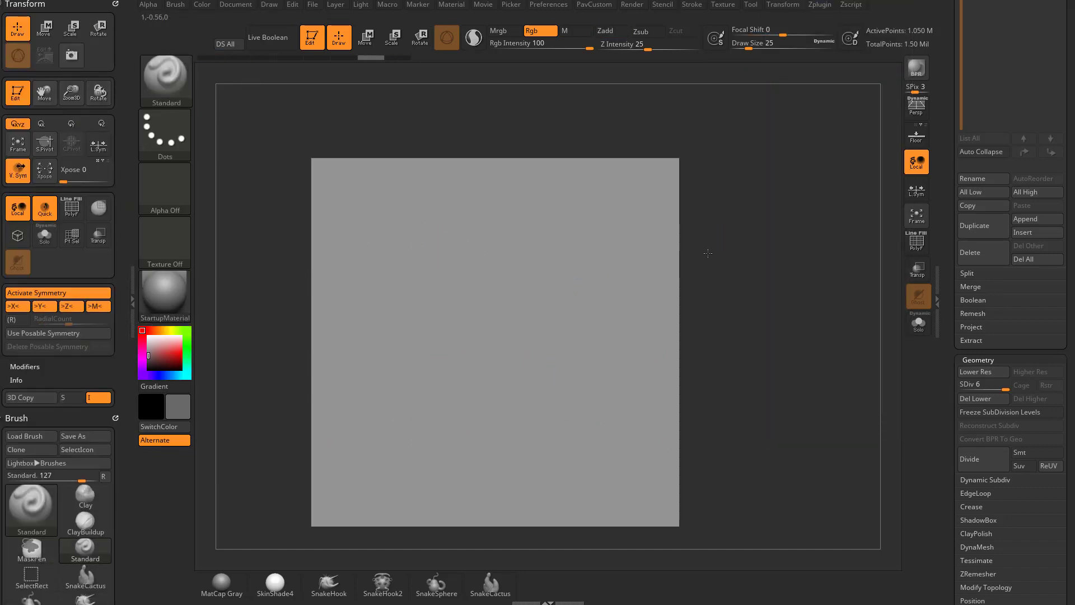
{"action": "left_click_drag", "start_coordinate": [708, 252], "coordinate": [650, 261]}
{"action": "left_click_drag", "start_coordinate": [704, 234], "coordinate": [696, 232], "text": "shift"}
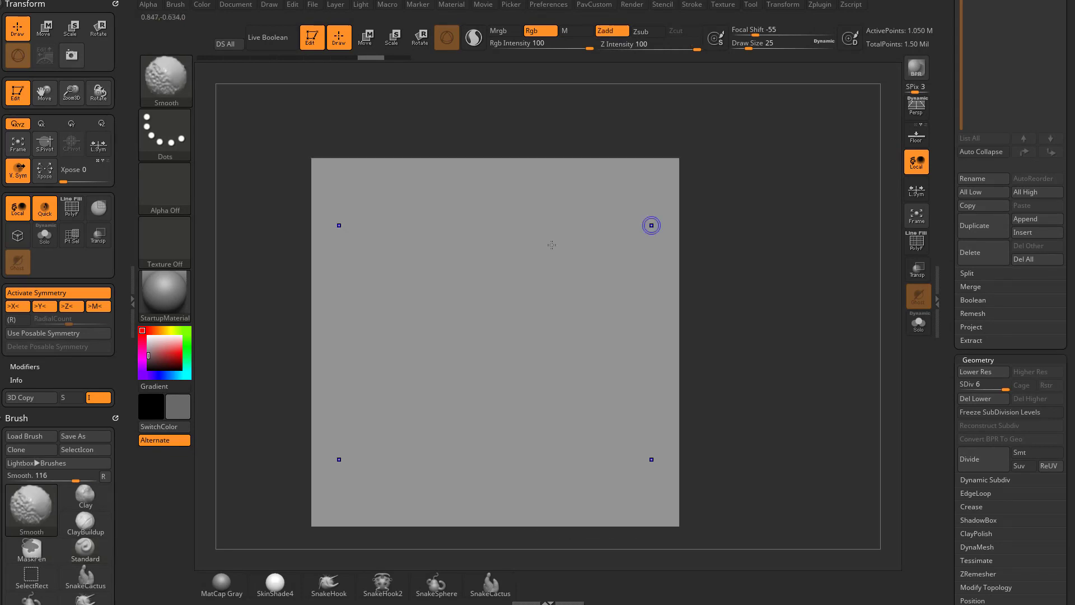
{"action": "left_click", "coordinate": [68, 306]}
{"action": "left_click_drag", "start_coordinate": [773, 239], "coordinate": [782, 241], "text": "alt"}
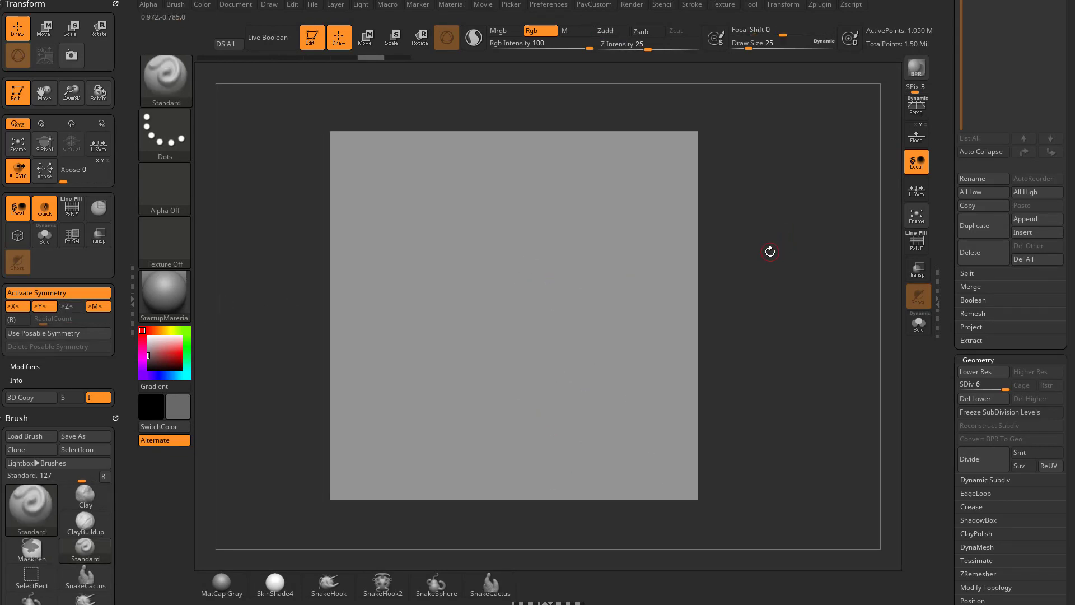
Enable radial symmetry around Z only with a RadialCount of 8, and paint a curved test stroke around the centre
{"action": "left_click", "coordinate": [25, 320]}
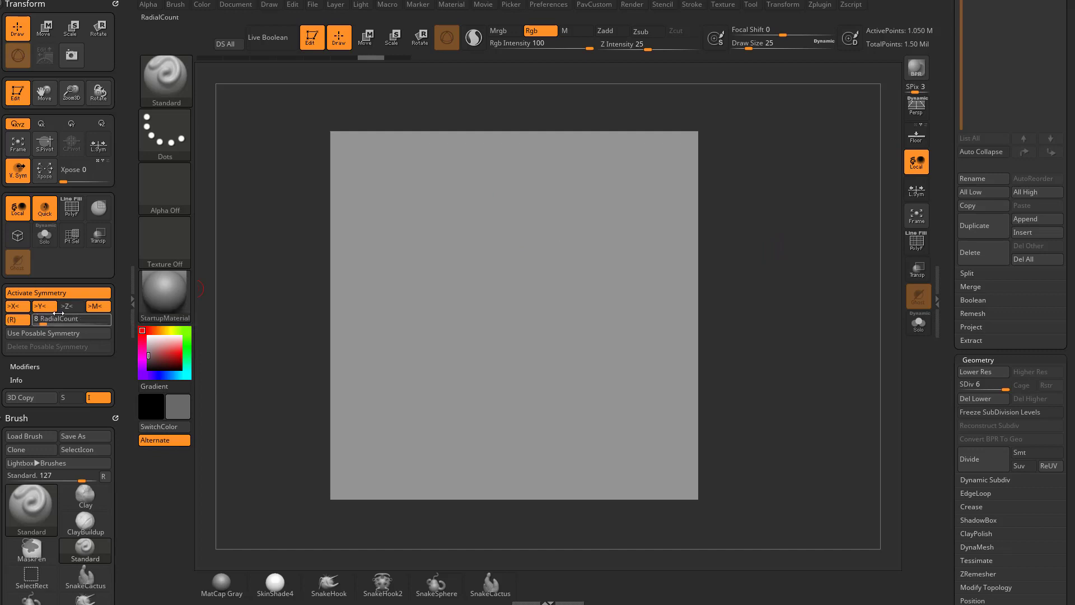
{"action": "left_click_drag", "start_coordinate": [721, 211], "coordinate": [519, 262]}
{"action": "left_click", "coordinate": [20, 307]}
{"action": "left_click", "coordinate": [44, 307]}
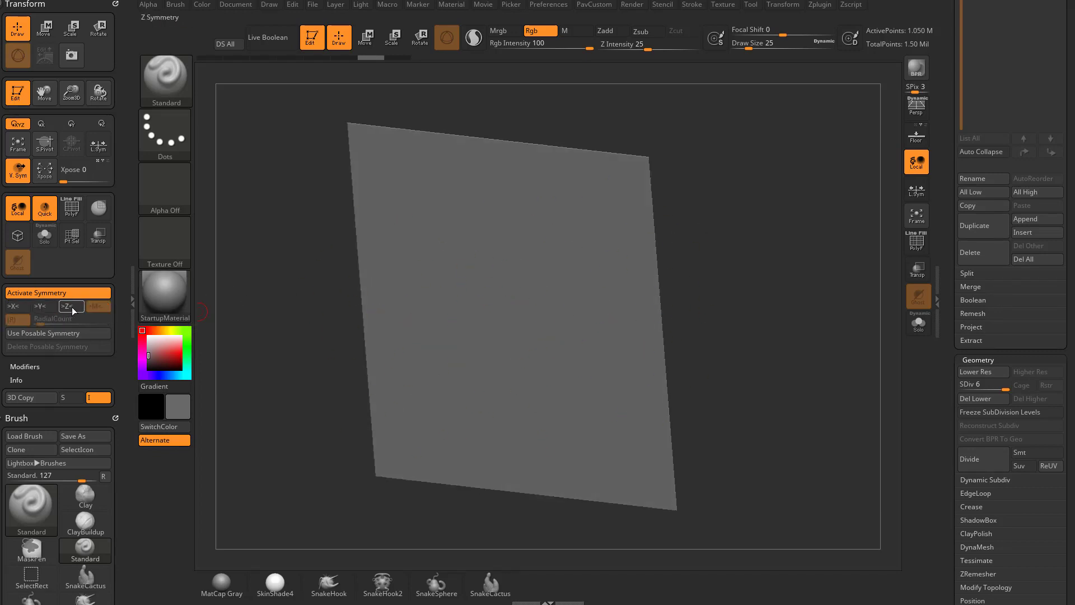
{"action": "left_click", "coordinate": [72, 308]}
{"action": "left_click_drag", "start_coordinate": [423, 258], "coordinate": [443, 314]}
Turn on the floor grid, try more radial strokes in front view, and undo all the painted strokes
{"action": "left_click", "coordinate": [916, 135]}
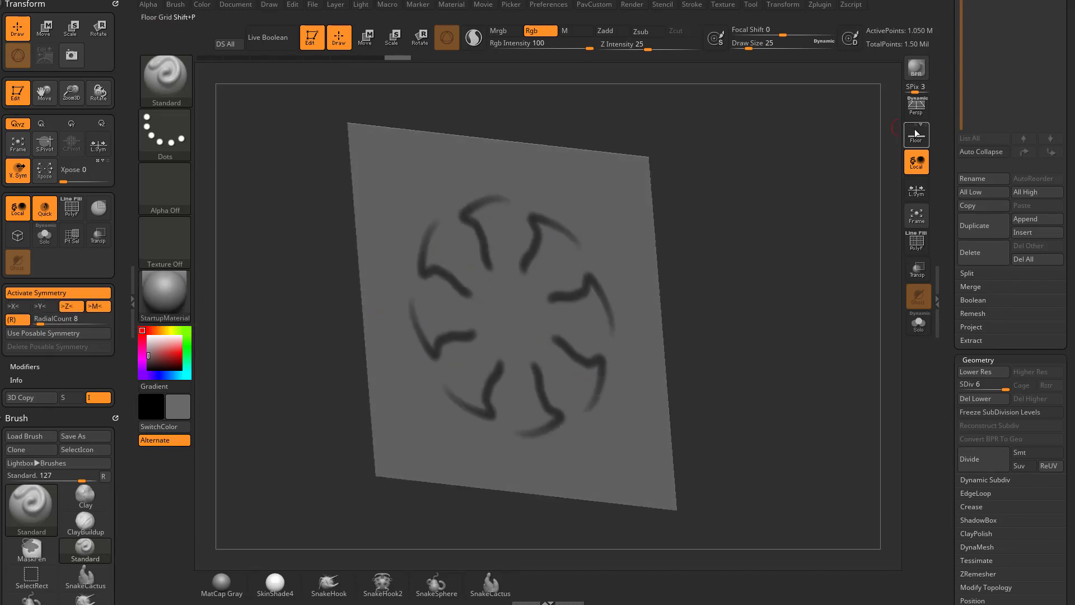
{"action": "left_click_drag", "start_coordinate": [794, 217], "coordinate": [739, 255]}
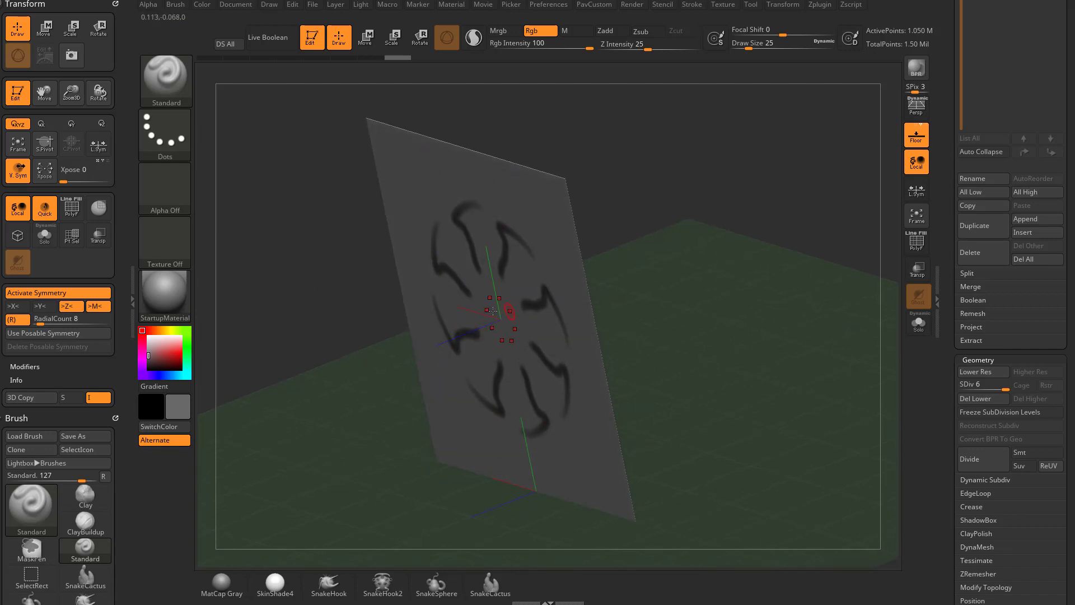
{"action": "left_click_drag", "start_coordinate": [684, 238], "coordinate": [698, 233], "text": "shift"}
{"action": "mouse_move", "coordinate": [499, 209]}
{"action": "left_mouse_down"}
{"action": "mouse_move", "coordinate": [474, 259]}
{"action": "mouse_move", "coordinate": [530, 295]}
{"action": "left_mouse_up"}
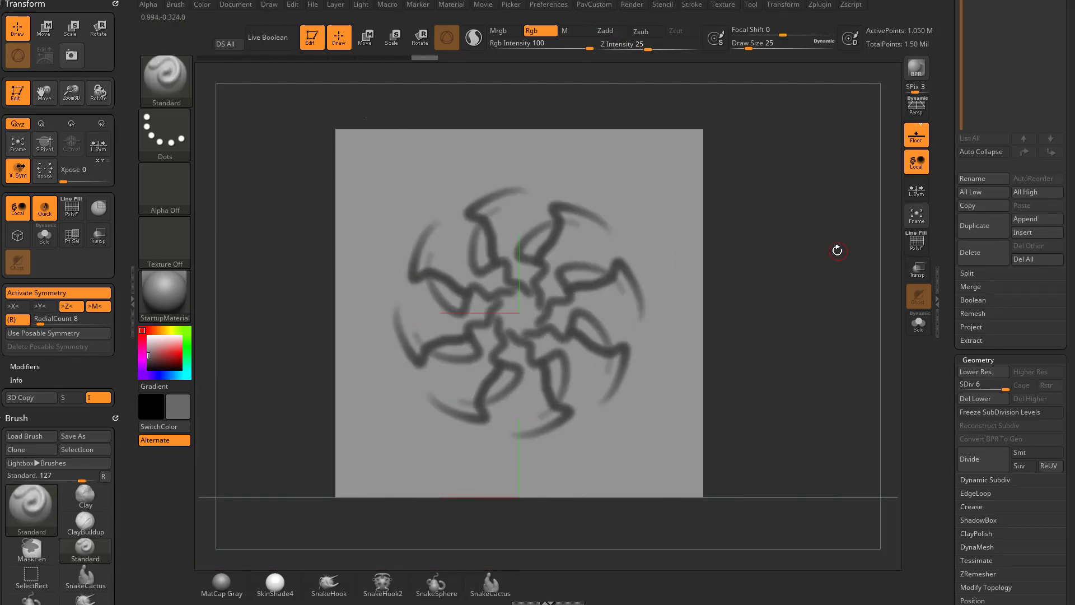
{"action": "key", "text": "ctrl+z"}
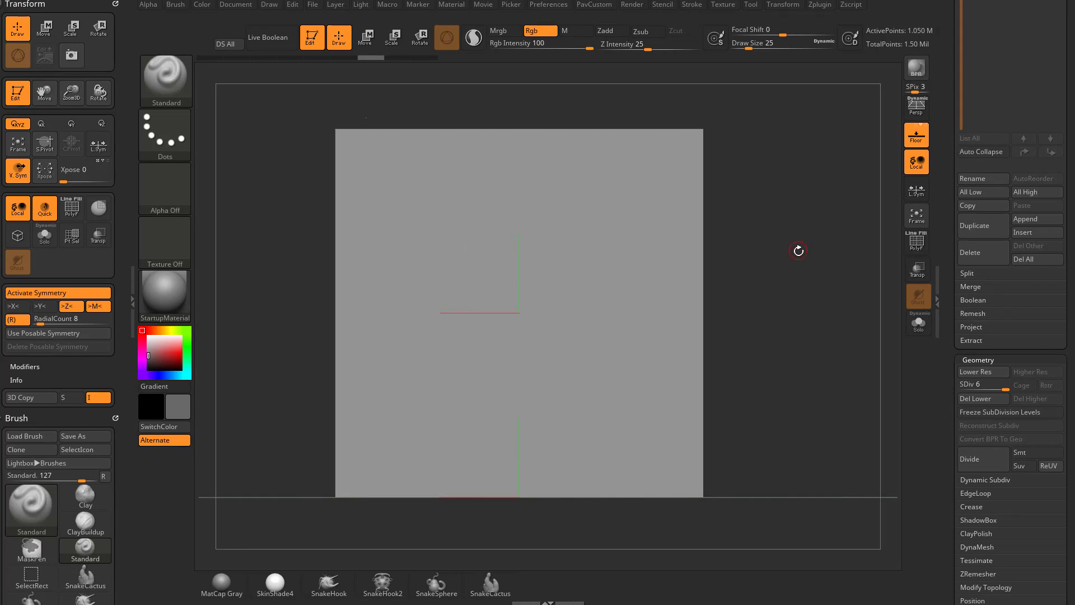
Assign Alpha 28 to the brush and test it with a radial stroke at draw size 46, undoing the stroke
{"action": "left_click", "coordinate": [189, 193]}
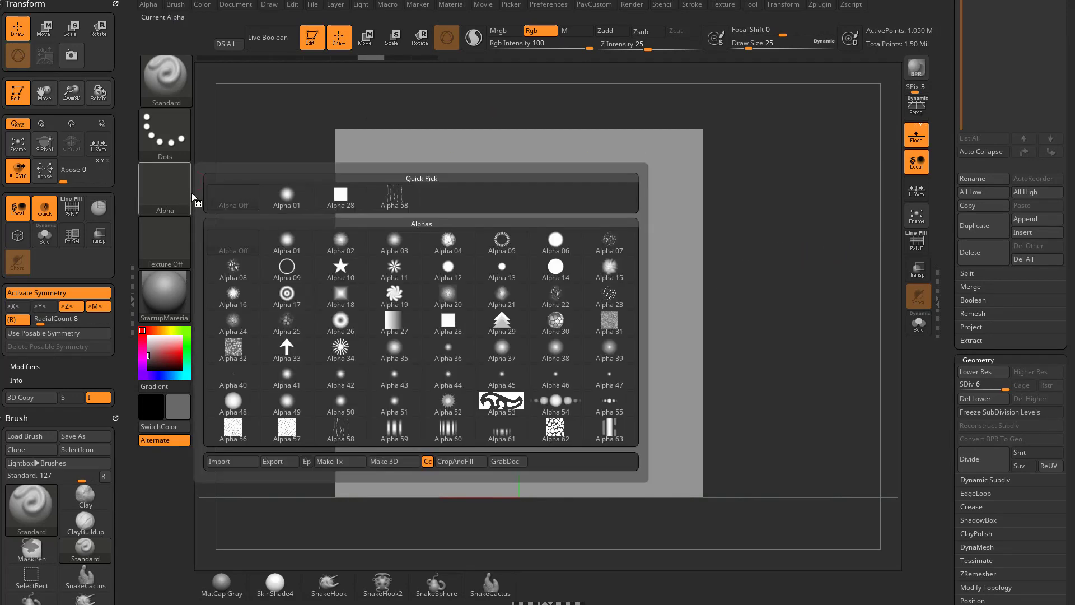
{"action": "left_click", "coordinate": [166, 194]}
{"action": "left_click", "coordinate": [341, 196]}
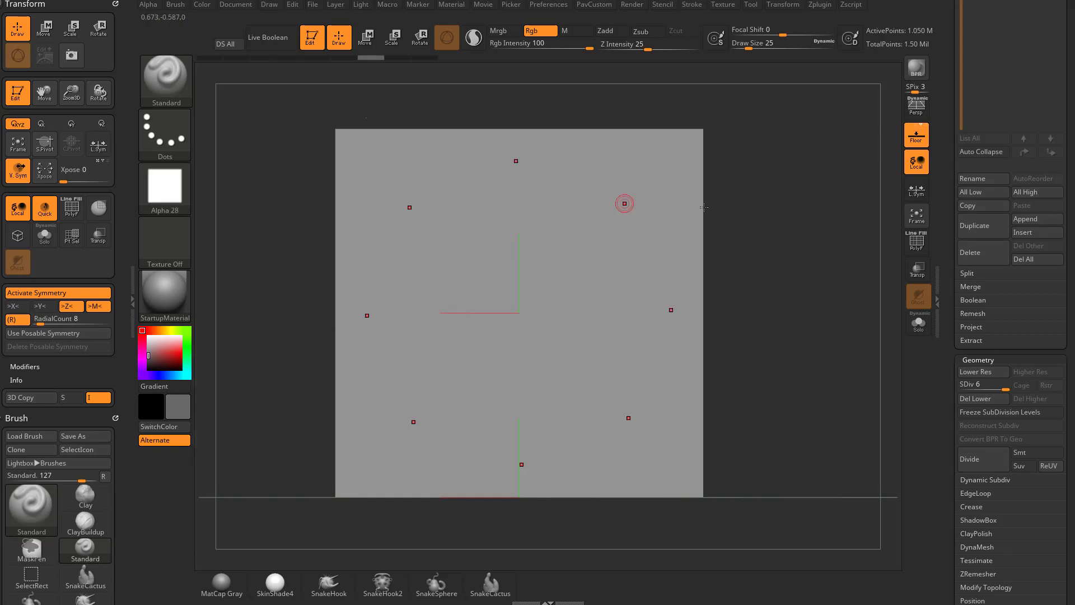
{"action": "key", "text": "s"}
{"action": "left_click", "coordinate": [416, 240]}
{"action": "left_click_drag", "start_coordinate": [364, 338], "coordinate": [438, 315]}
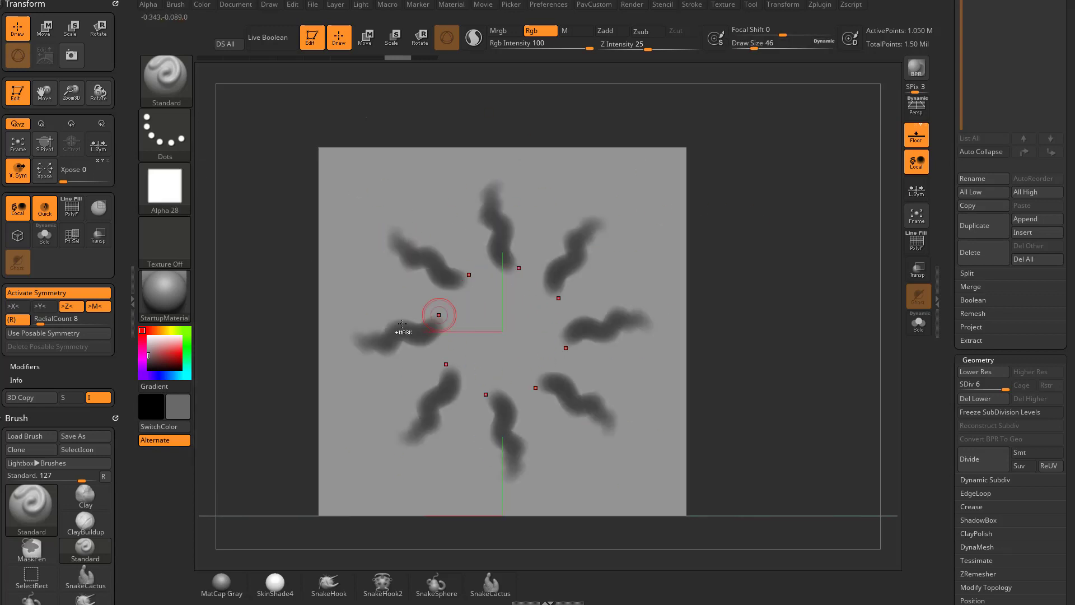
{"action": "key", "text": "ctrl+z"}
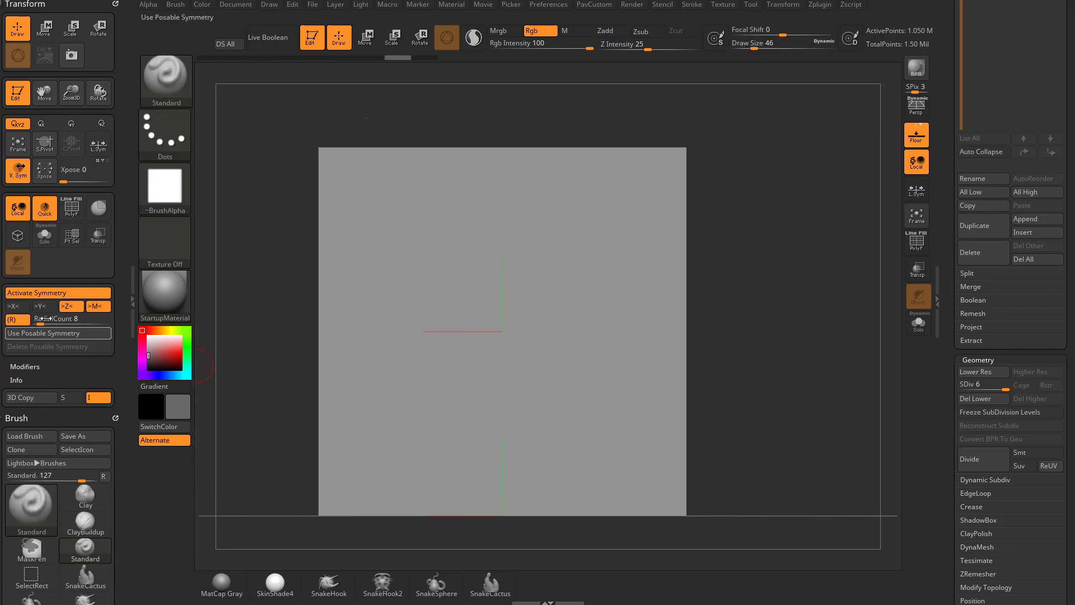
Switch the symmetry to X only, turning off Z and radial symmetry
{"action": "left_click", "coordinate": [21, 307]}
{"action": "left_click", "coordinate": [68, 306]}
{"action": "left_click", "coordinate": [24, 320]}
Reduce the draw size and try a mirrored test stroke with the square alpha, undoing the stroke
{"action": "key", "text": "s"}
{"action": "left_click", "coordinate": [458, 251]}
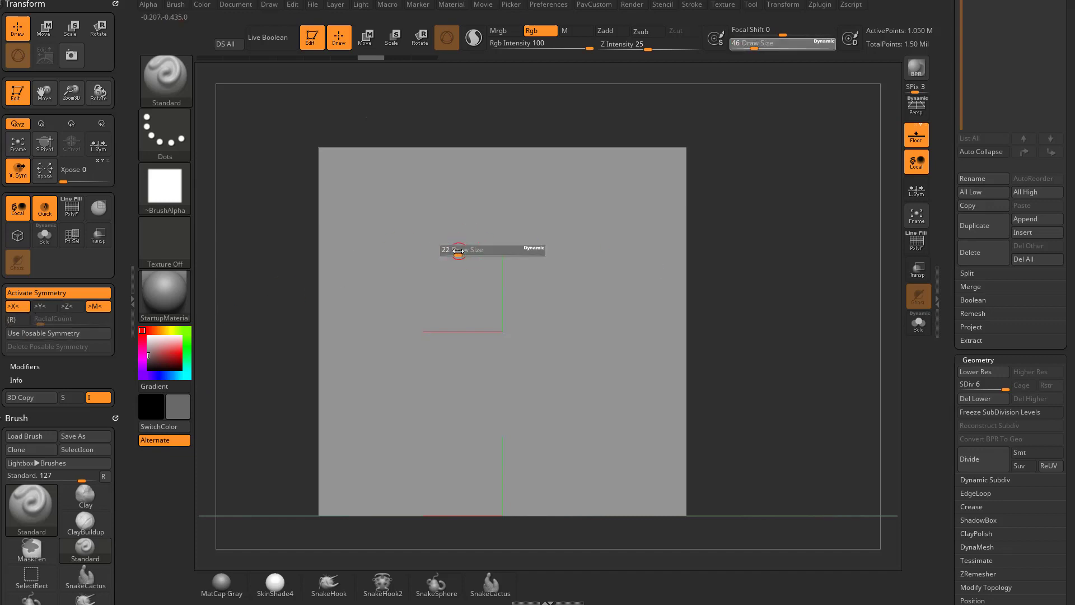
{"action": "left_click_drag", "start_coordinate": [458, 251], "coordinate": [460, 251]}
{"action": "left_click_drag", "start_coordinate": [372, 234], "coordinate": [503, 307]}
{"action": "key", "text": "ctrl+z"}
Increase the draw size to 59 and try several mirrored strokes on the plane's upper half, undoing them all
{"action": "key", "text": "]"}
{"action": "key", "text": "]"}
{"action": "key", "text": "]"}
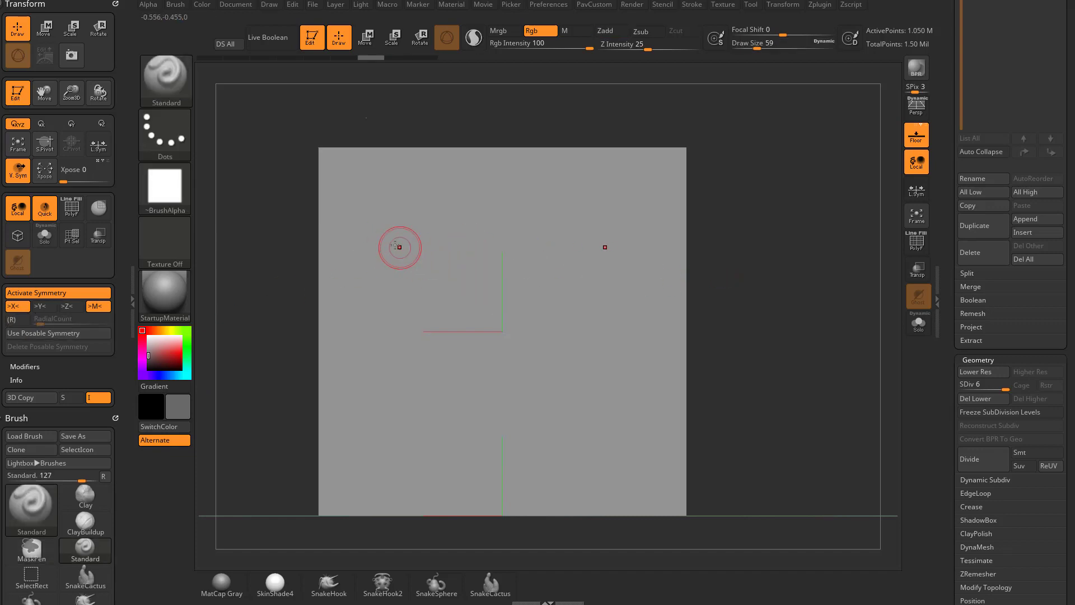
{"action": "left_click_drag", "start_coordinate": [398, 247], "coordinate": [464, 284]}
{"action": "left_click_drag", "start_coordinate": [401, 274], "coordinate": [450, 286]}
{"action": "left_click_drag", "start_coordinate": [393, 296], "coordinate": [479, 306]}
{"action": "key", "text": "ctrl+z"}
{"action": "key", "text": "ctrl+z"}
{"action": "left_click_drag", "start_coordinate": [252, 291], "coordinate": [245, 294], "text": "ctrl"}
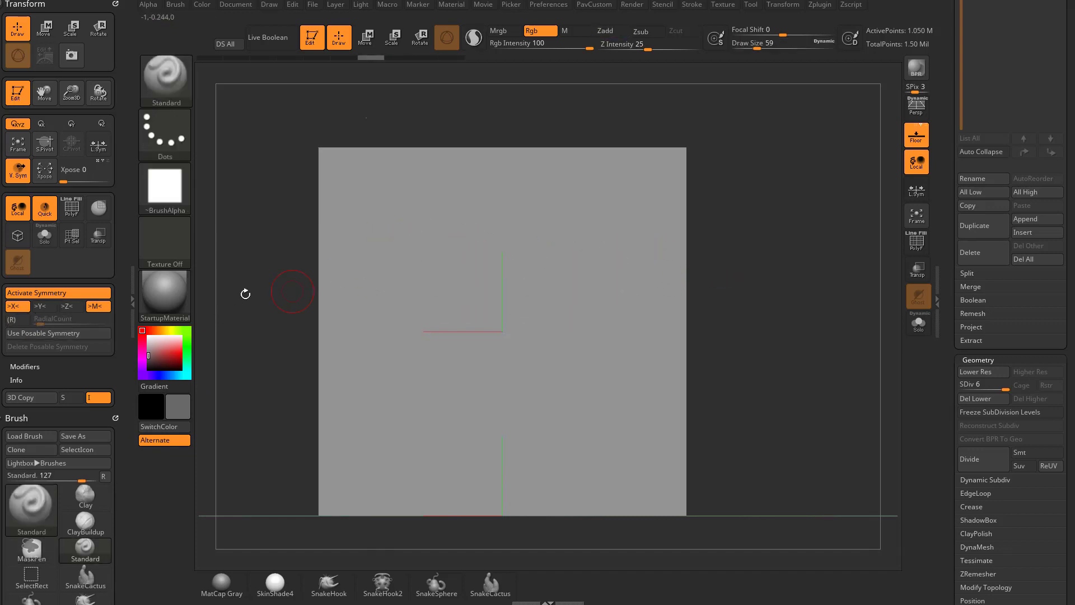
Open the Modify settings of the current brush alpha to examine its adjustment options
{"action": "left_click_drag", "start_coordinate": [116, 376], "coordinate": [119, 244]}
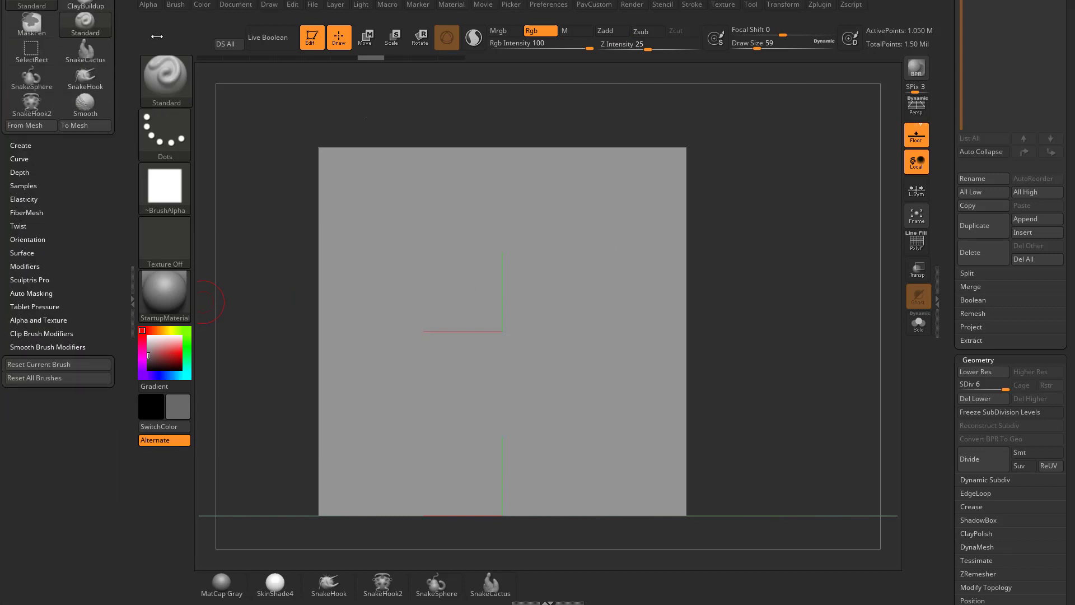
{"action": "left_click", "coordinate": [148, 4]}
{"action": "left_click", "coordinate": [182, 222]}
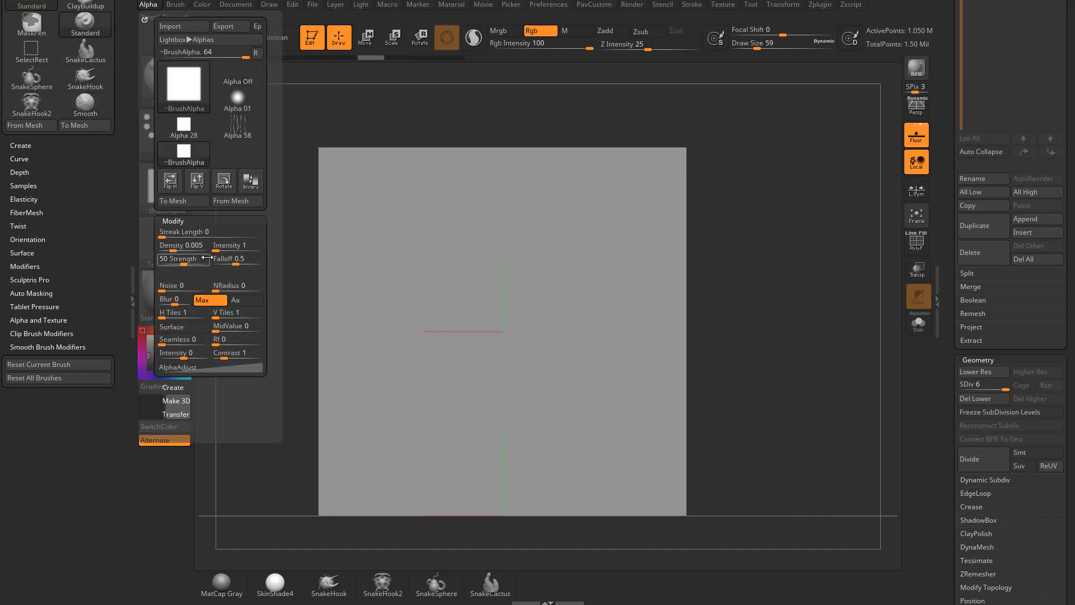
{"action": "left_click_drag", "start_coordinate": [780, 231], "coordinate": [779, 238], "text": "alt"}
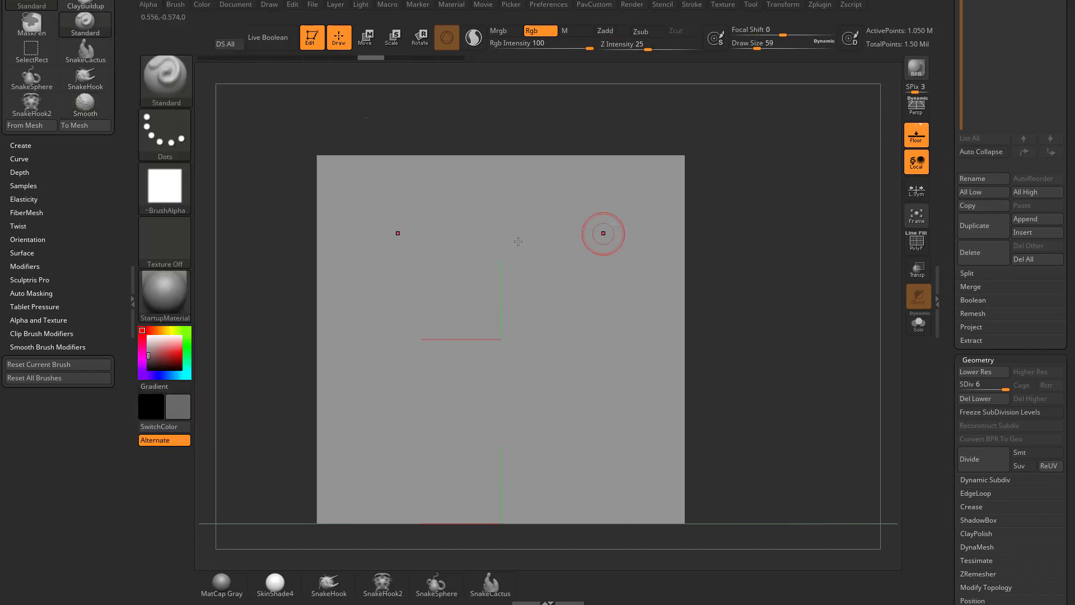
Reduce the draw size to 18 and switch the plane's material to Flat Color
{"action": "key", "text": "["}
{"action": "key", "text": "["}
{"action": "key", "text": "["}
{"action": "key", "text": "["}
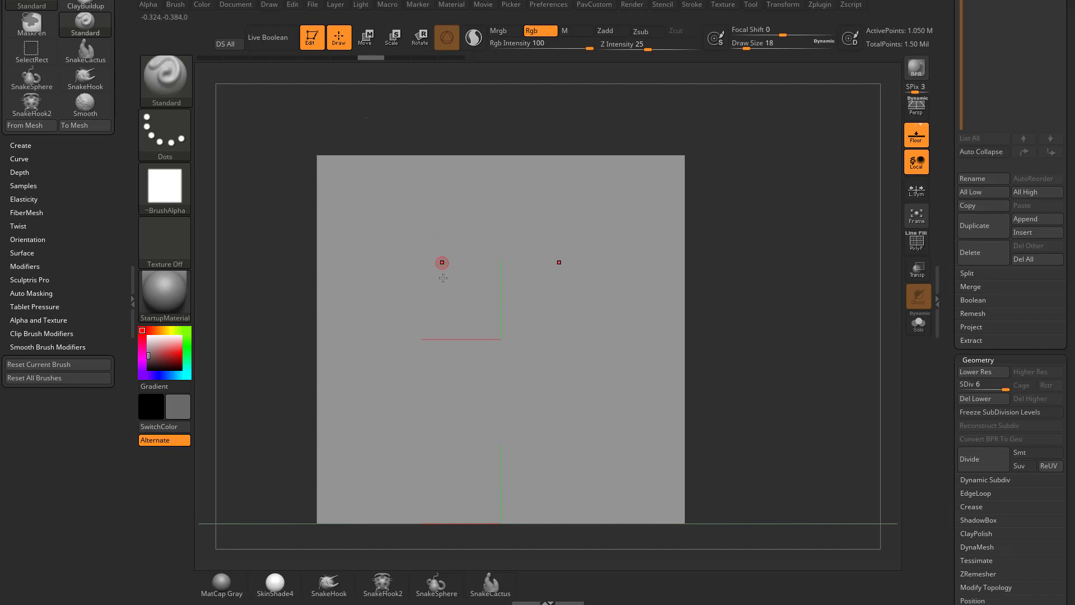
{"action": "left_click", "coordinate": [171, 302]}
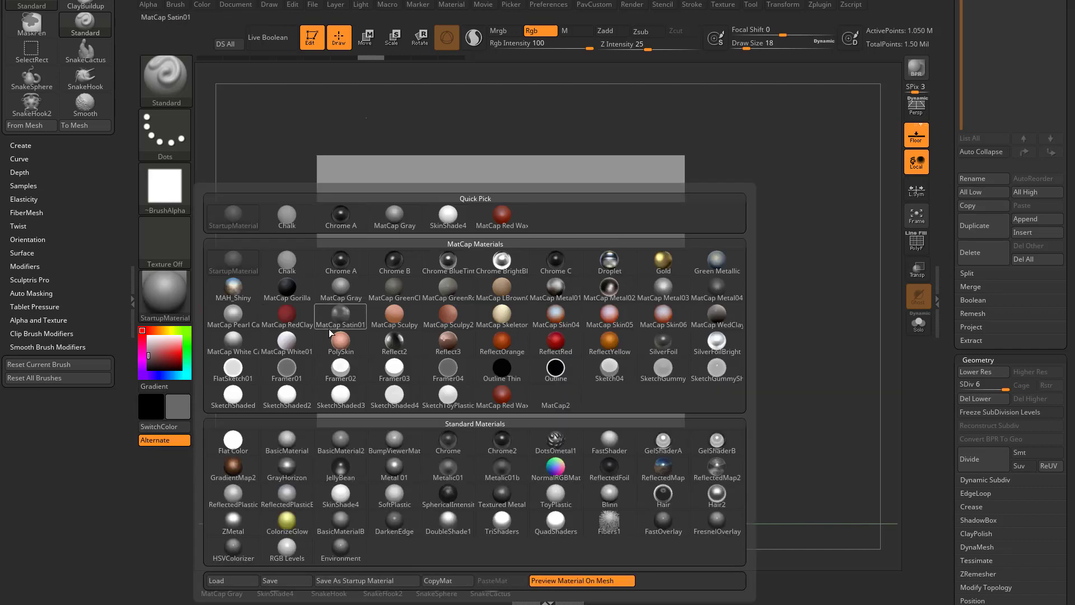
{"action": "left_click", "coordinate": [233, 440]}
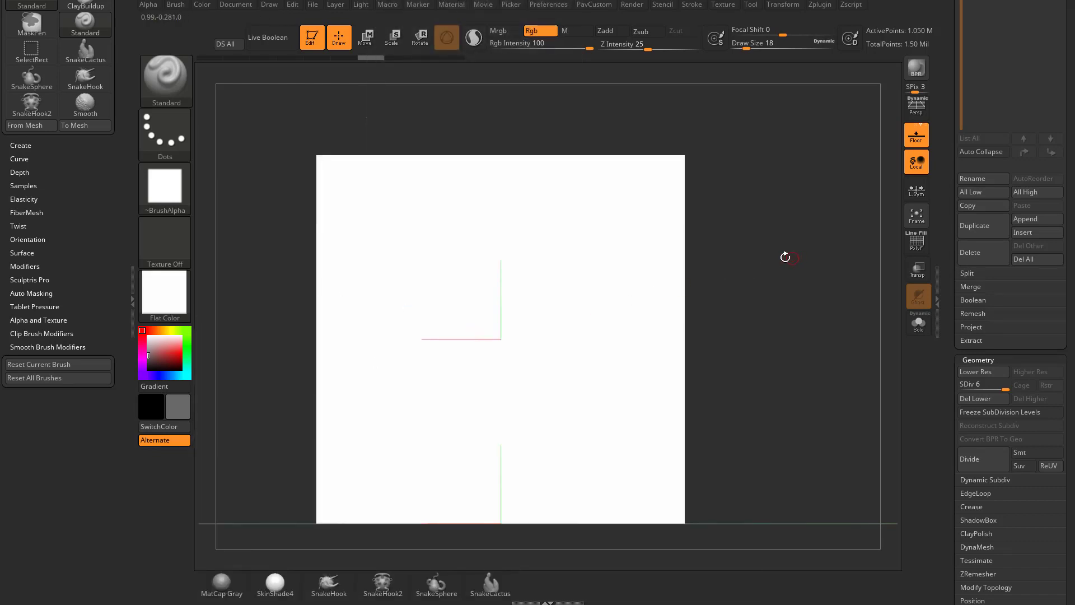
Try a mirrored diagonal stroke across the plane and undo it
{"action": "left_click_drag", "start_coordinate": [785, 257], "coordinate": [771, 256], "text": "alt"}
{"action": "left_click_drag", "start_coordinate": [384, 231], "coordinate": [511, 322]}
{"action": "key", "text": "ctrl+z"}
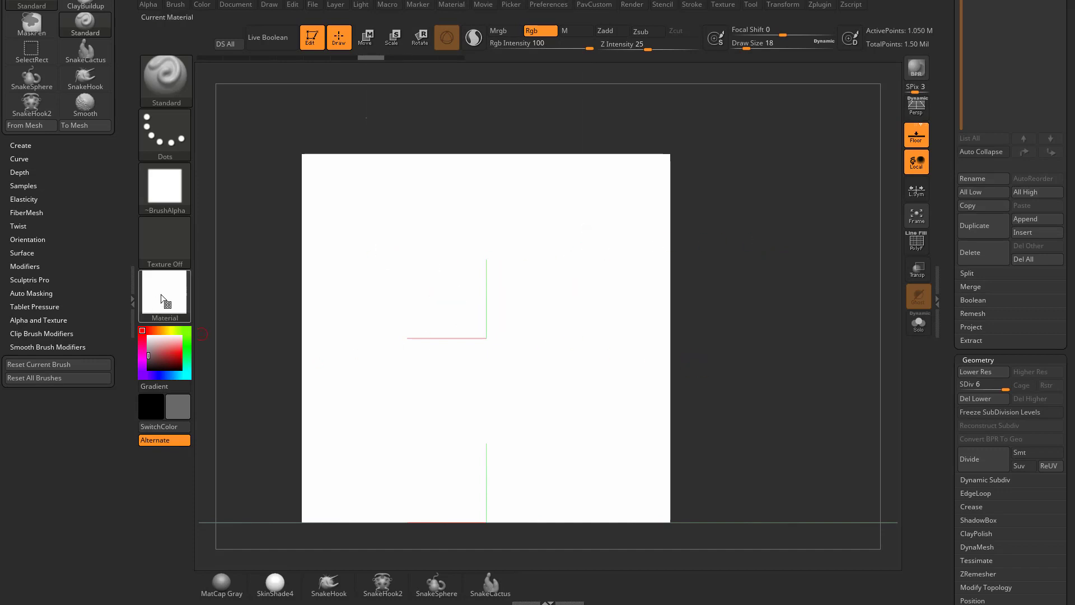
Preview the plane with the SkinShade4 material and switch back to Flat Color
{"action": "left_click", "coordinate": [163, 299]}
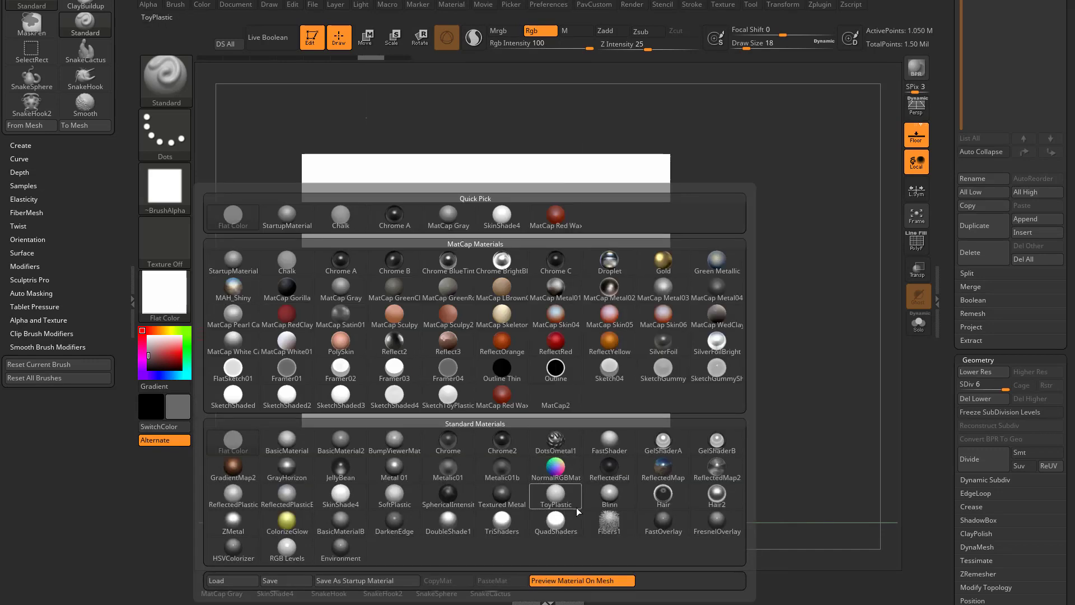
{"action": "left_click", "coordinate": [502, 214]}
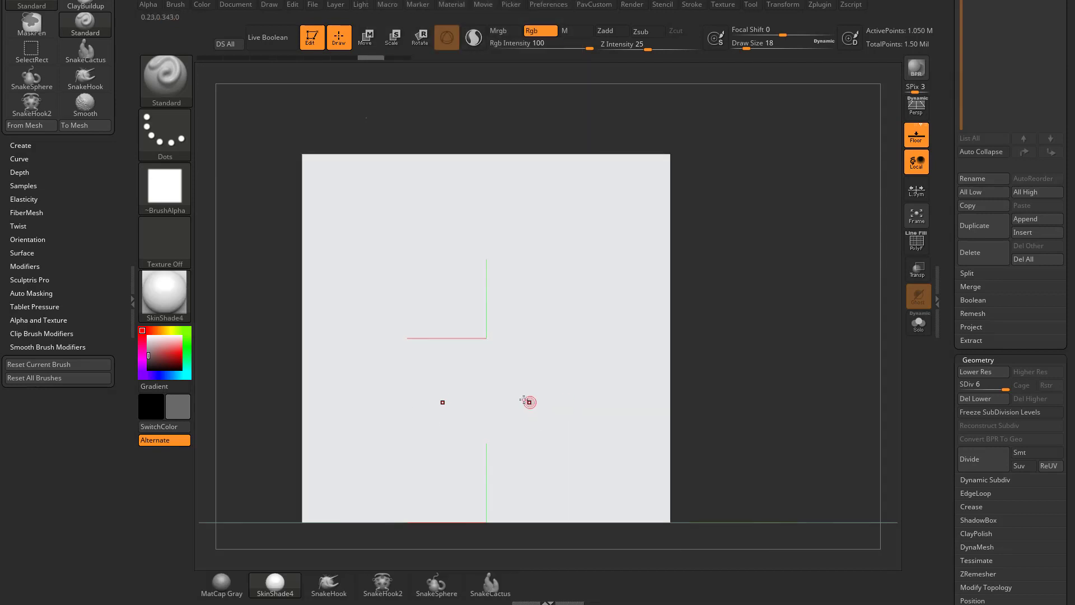
{"action": "left_click", "coordinate": [164, 307]}
{"action": "left_click", "coordinate": [233, 440]}
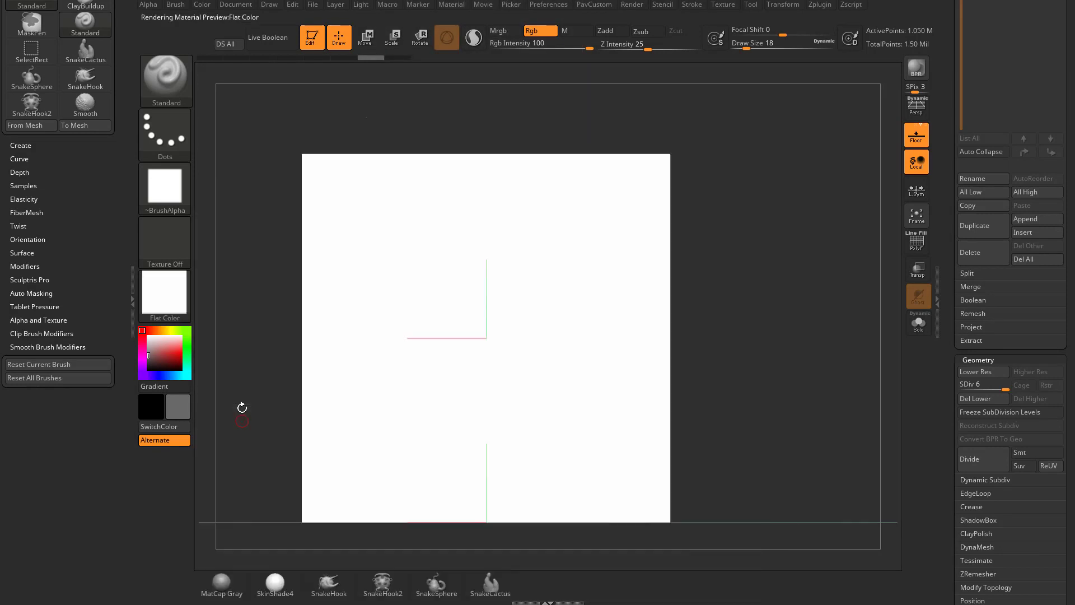
Choose a light grey colour and fill the whole plane with it
{"action": "left_click_drag", "start_coordinate": [147, 347], "coordinate": [146, 344]}
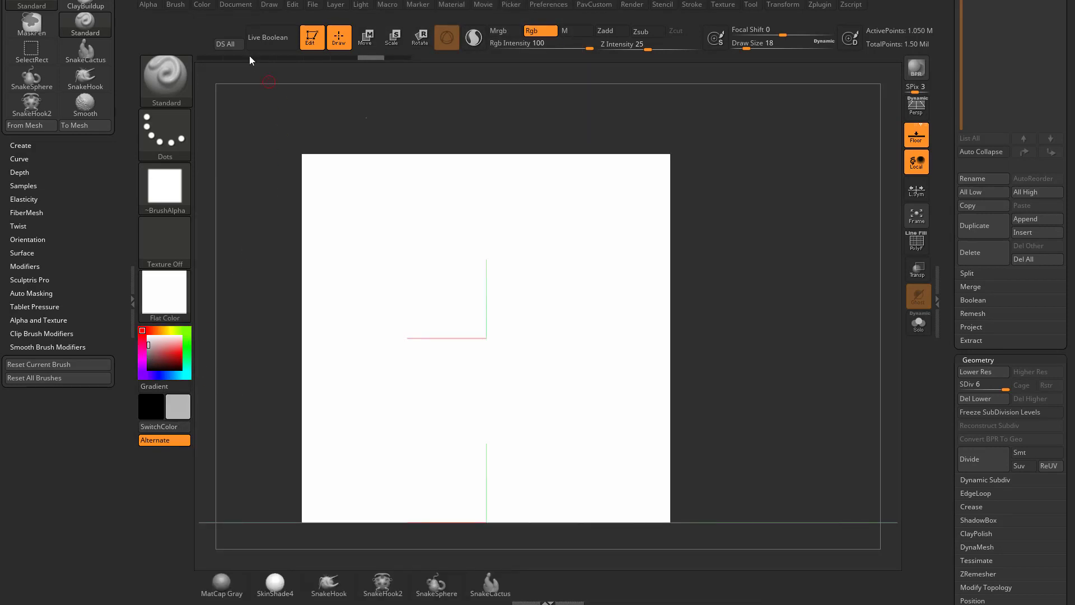
{"action": "left_click", "coordinate": [204, 7]}
{"action": "left_click", "coordinate": [236, 244]}
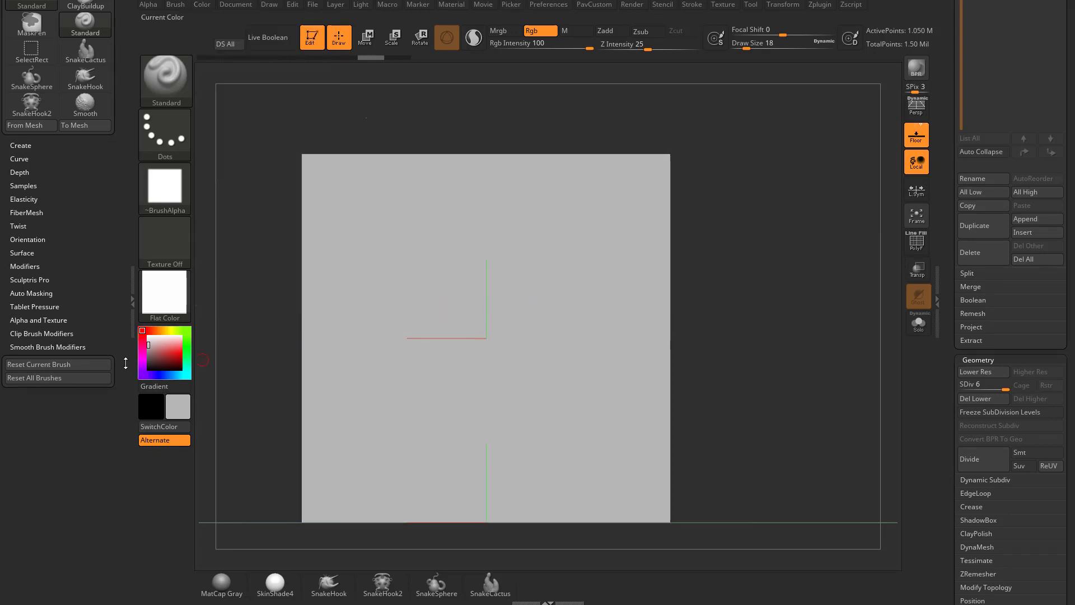
Choose a dark grey colour, try a mirrored zigzag stroke on the plane and undo it
{"action": "left_click", "coordinate": [148, 362]}
{"action": "left_click_drag", "start_coordinate": [384, 264], "coordinate": [475, 417]}
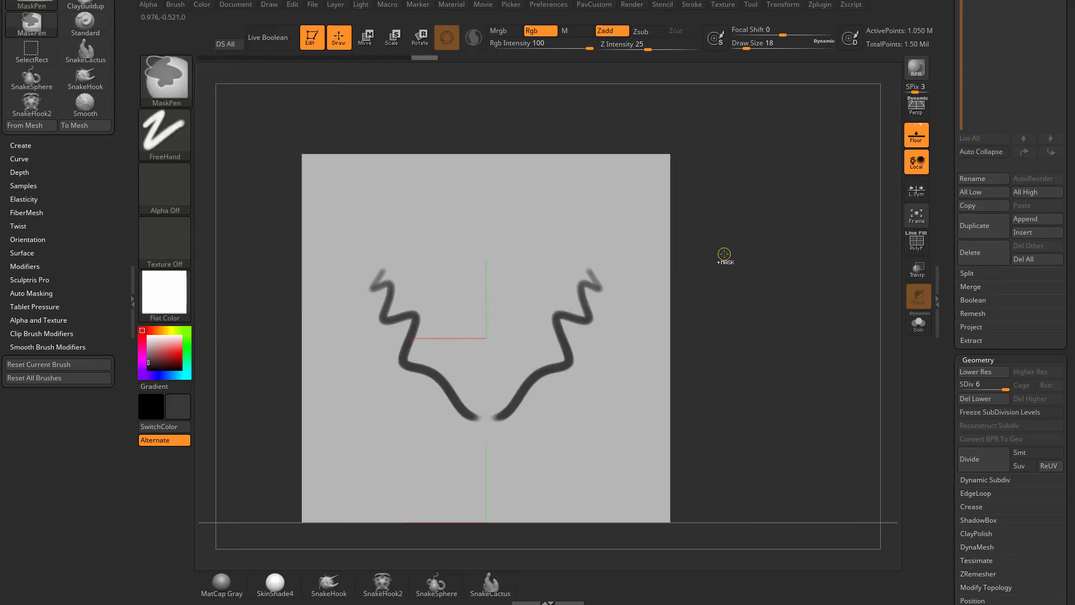
{"action": "key", "text": "ctrl+z"}
Paint the head, torso and shoulders of a mirrored dark grey robot silhouette in the middle of the plane, adjusting the draw size
{"action": "key", "text": "s"}
{"action": "left_click_drag", "start_coordinate": [459, 273], "coordinate": [471, 273]}
{"action": "left_click_drag", "start_coordinate": [475, 223], "coordinate": [483, 274]}
{"action": "key", "text": "s"}
{"action": "left_click_drag", "start_coordinate": [482, 241], "coordinate": [482, 314]}
{"action": "left_click_drag", "start_coordinate": [439, 259], "coordinate": [443, 294]}
Paint the robot's legs, knees and feet at draw size 25, and fill out the sides of its head
{"action": "key", "text": "s"}
{"action": "left_click_drag", "start_coordinate": [447, 296], "coordinate": [448, 384]}
{"action": "left_click_drag", "start_coordinate": [445, 354], "coordinate": [445, 364]}
{"action": "left_click_drag", "start_coordinate": [453, 417], "coordinate": [436, 421]}
{"action": "left_click_drag", "start_coordinate": [432, 265], "coordinate": [459, 186]}
Paint the robot's mirrored arms and two-fingered hands, reducing the draw size to 14 for the thinner parts
{"action": "left_click_drag", "start_coordinate": [442, 246], "coordinate": [363, 350]}
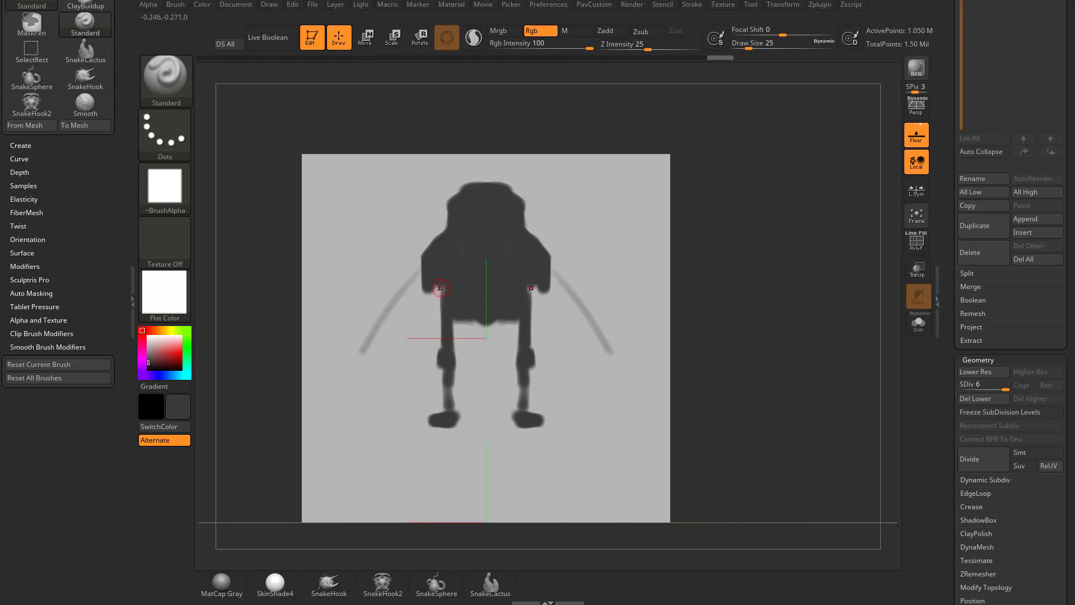
{"action": "left_click_drag", "start_coordinate": [425, 269], "coordinate": [366, 341]}
{"action": "left_click_drag", "start_coordinate": [421, 271], "coordinate": [366, 346]}
{"action": "key", "text": "s"}
{"action": "mouse_move", "coordinate": [366, 346]}
{"action": "left_mouse_down"}
{"action": "mouse_move", "coordinate": [361, 369]}
{"action": "mouse_move", "coordinate": [385, 369]}
{"action": "mouse_move", "coordinate": [359, 394]}
{"action": "left_mouse_up"}
{"action": "left_click_drag", "start_coordinate": [369, 351], "coordinate": [372, 359]}
{"action": "scroll", "coordinate": [981, 336], "scroll_direction": "down", "scroll_amount": 3}
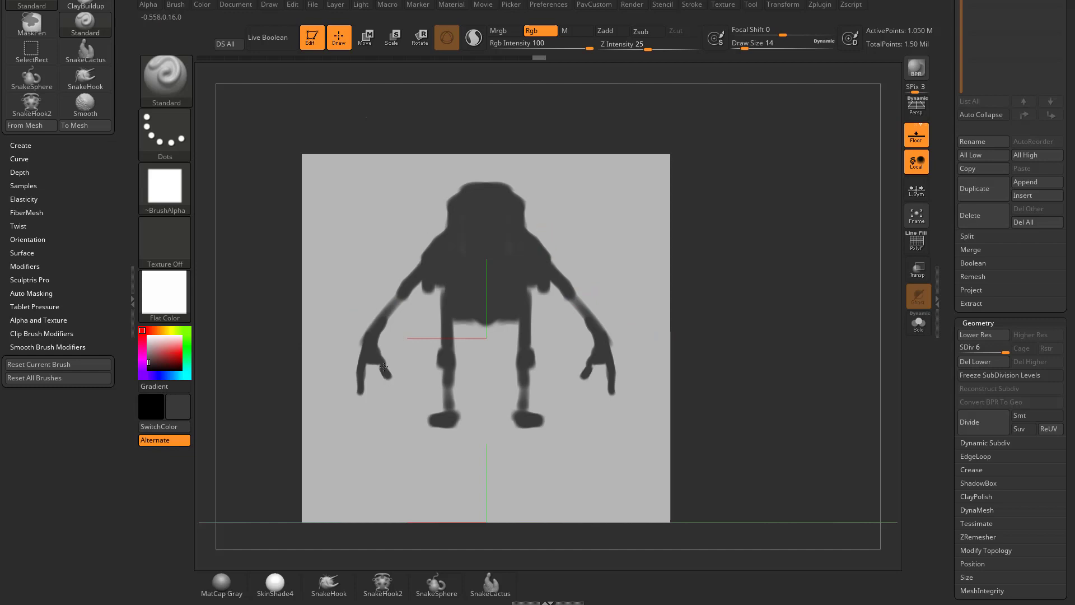
{"action": "left_click_drag", "start_coordinate": [362, 387], "coordinate": [360, 397]}
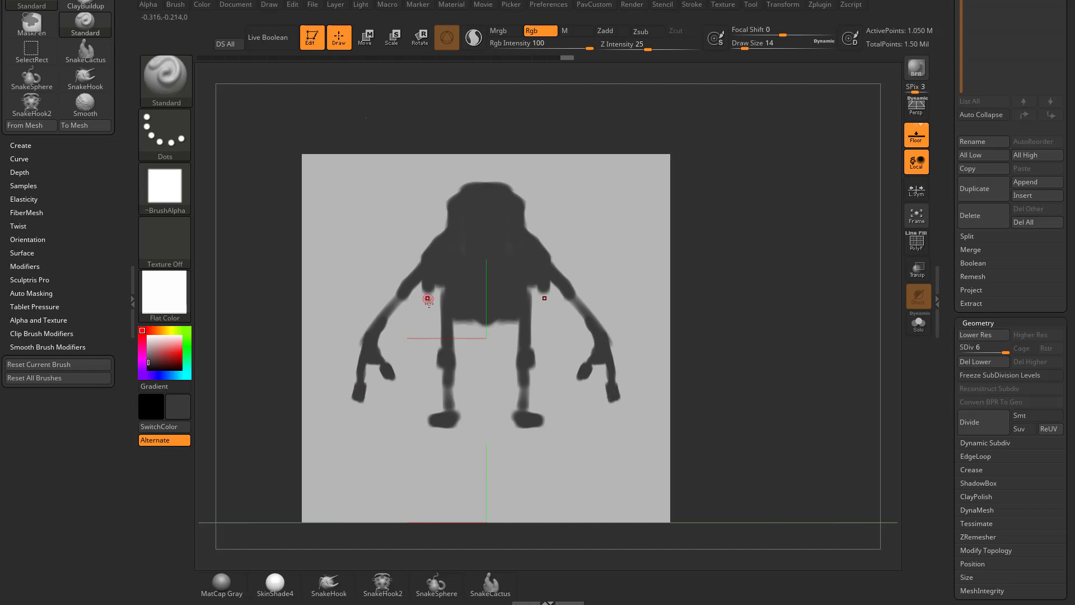
Add blocky elbow joints and refine the knees, feet and shoulder corners of the silhouette at draw size 14
{"action": "left_click_drag", "start_coordinate": [396, 289], "coordinate": [387, 303]}
{"action": "mouse_move", "coordinate": [410, 298]}
{"action": "left_mouse_down"}
{"action": "mouse_move", "coordinate": [401, 309]}
{"action": "mouse_move", "coordinate": [409, 298]}
{"action": "left_mouse_up"}
{"action": "mouse_move", "coordinate": [456, 352]}
{"action": "left_mouse_down"}
{"action": "mouse_move", "coordinate": [455, 364]}
{"action": "mouse_move", "coordinate": [441, 365]}
{"action": "left_mouse_up"}
{"action": "mouse_move", "coordinate": [448, 412]}
{"action": "left_mouse_down"}
{"action": "mouse_move", "coordinate": [449, 369]}
{"action": "mouse_move", "coordinate": [449, 410]}
{"action": "left_mouse_up"}
{"action": "mouse_move", "coordinate": [431, 425]}
{"action": "left_mouse_down"}
{"action": "mouse_move", "coordinate": [466, 427]}
{"action": "mouse_move", "coordinate": [458, 416]}
{"action": "left_mouse_up"}
{"action": "left_click_drag", "start_coordinate": [419, 251], "coordinate": [422, 261]}
{"action": "mouse_move", "coordinate": [421, 250]}
{"action": "left_mouse_down"}
{"action": "mouse_move", "coordinate": [443, 234]}
{"action": "mouse_move", "coordinate": [421, 249]}
{"action": "left_mouse_up"}
{"action": "mouse_move", "coordinate": [441, 287]}
{"action": "left_mouse_down"}
{"action": "mouse_move", "coordinate": [424, 291]}
{"action": "mouse_move", "coordinate": [432, 310]}
{"action": "left_mouse_up"}
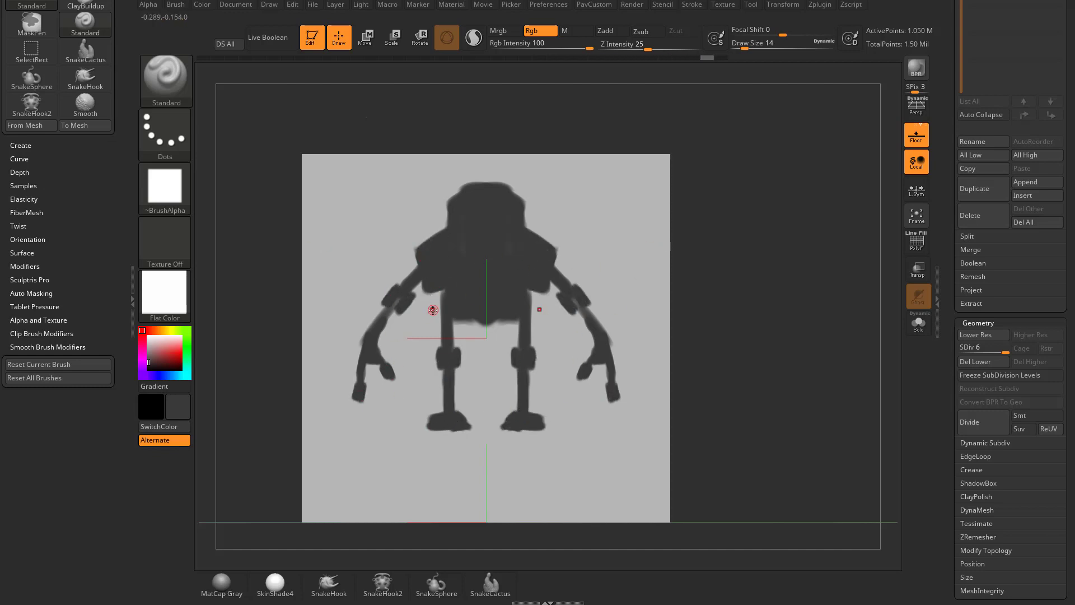
Sample the light grey background colour and dock the Stroke palette beside the canvas with its Lazy Mouse settings expanded
{"action": "key", "text": "c"}
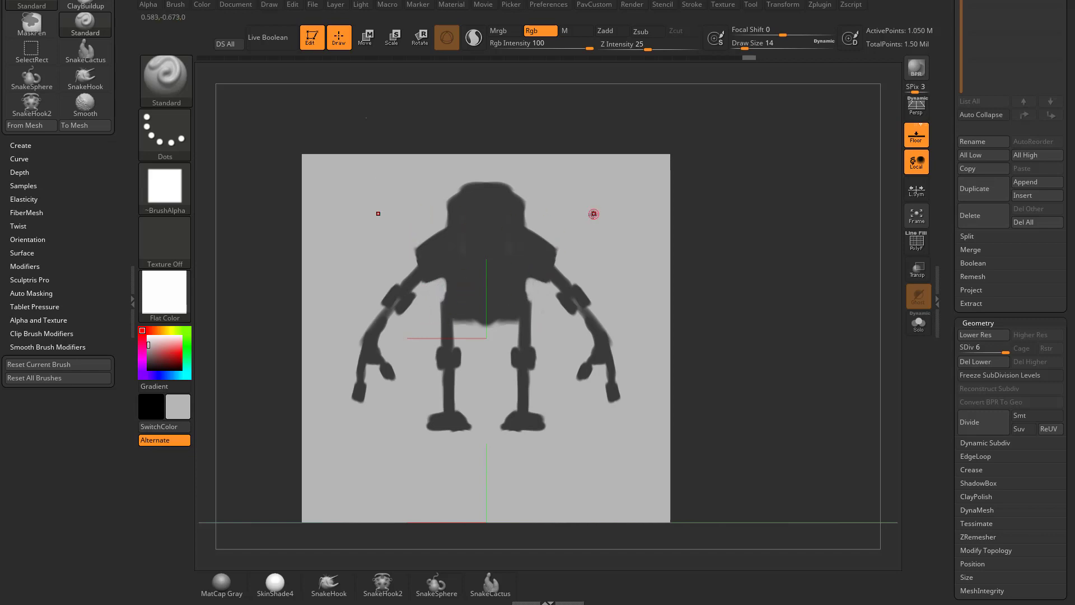
{"action": "key", "text": "ctrl+z"}
{"action": "left_click", "coordinate": [692, 4]}
{"action": "mouse_move", "coordinate": [688, 23]}
{"action": "left_mouse_down"}
{"action": "mouse_move", "coordinate": [424, 108]}
{"action": "mouse_move", "coordinate": [34, 56]}
{"action": "left_mouse_up"}
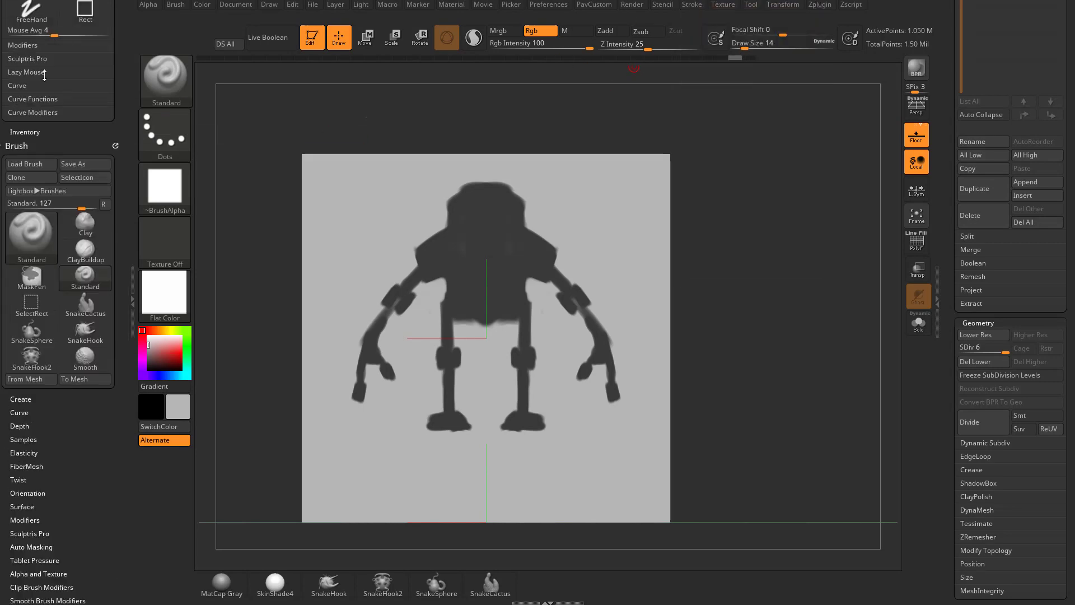
{"action": "left_click", "coordinate": [28, 213]}
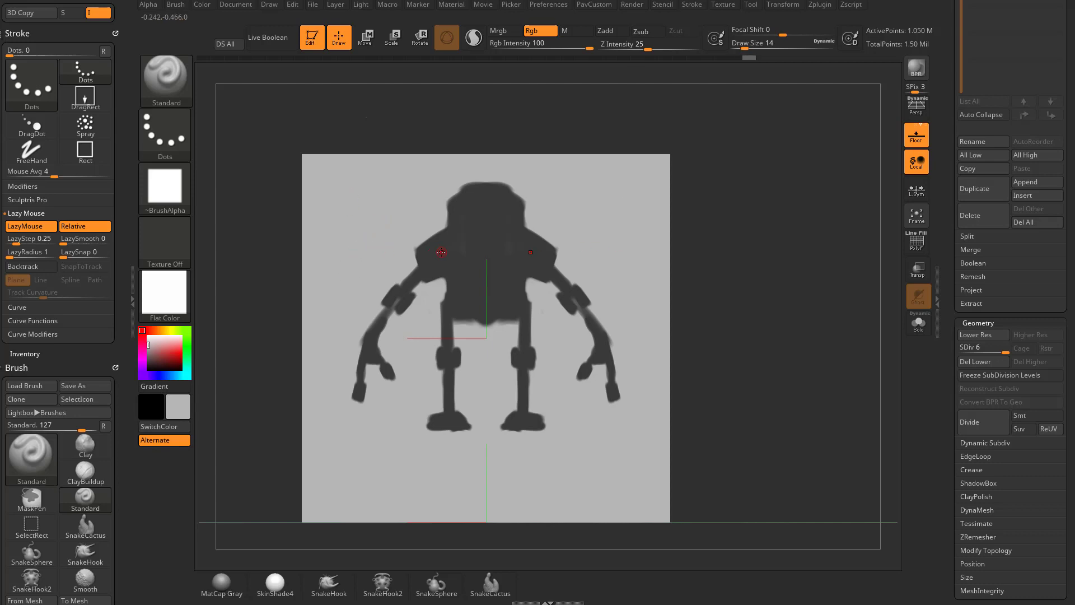
Compare mirrored dark grey test strokes at LazyRadius 1 and LazyRadius 48, undoing each stroke
{"action": "key", "text": "c"}
{"action": "left_click_drag", "start_coordinate": [383, 171], "coordinate": [354, 281]}
{"action": "key", "text": "ctrl+z"}
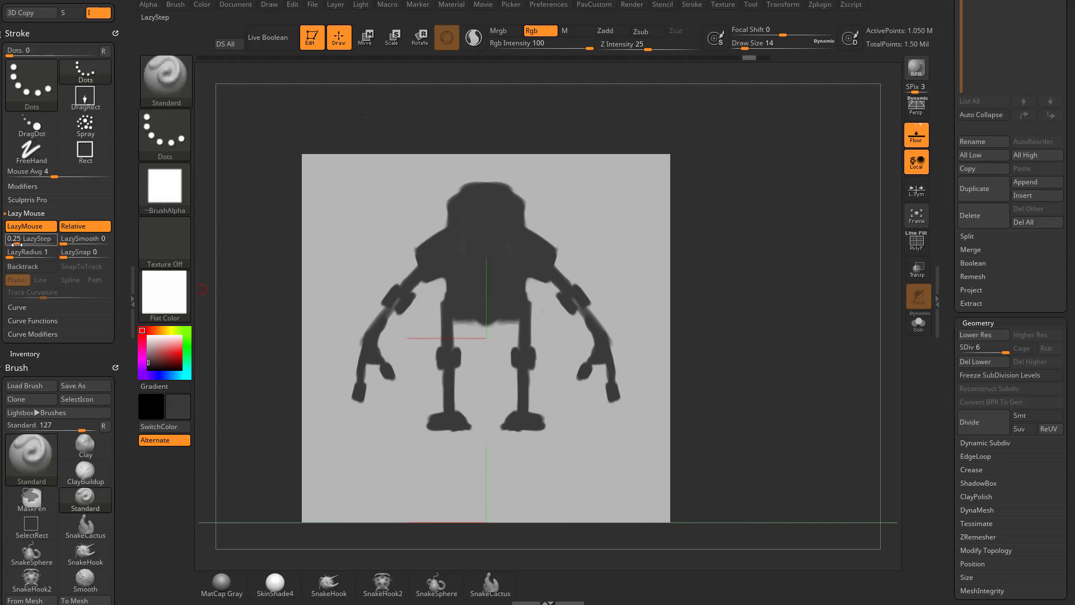
{"action": "left_click_drag", "start_coordinate": [8, 258], "coordinate": [31, 257]}
{"action": "left_click_drag", "start_coordinate": [407, 178], "coordinate": [330, 285]}
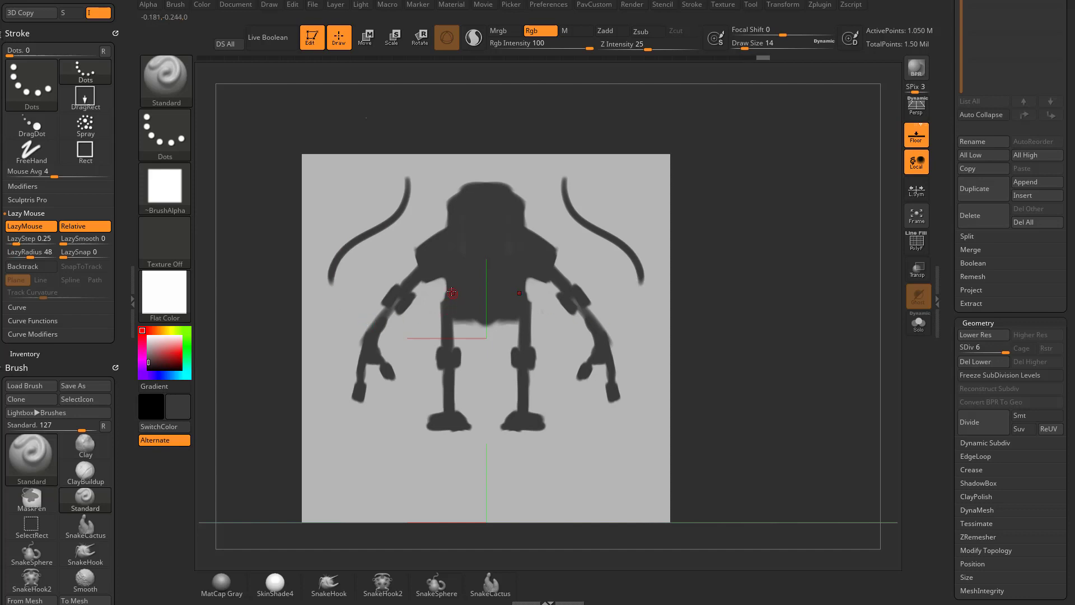
{"action": "key", "text": "ctrl+z"}
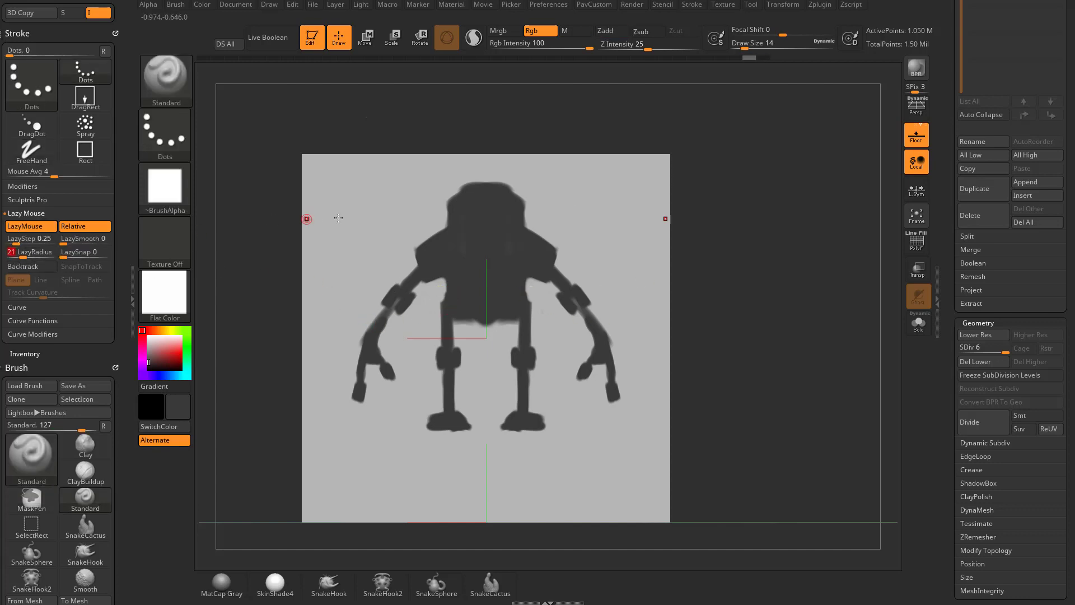
Turn off LazyMouse, sample the light grey and cut mirrored eye slots and a waist gap into the silhouette
{"action": "key", "text": "l"}
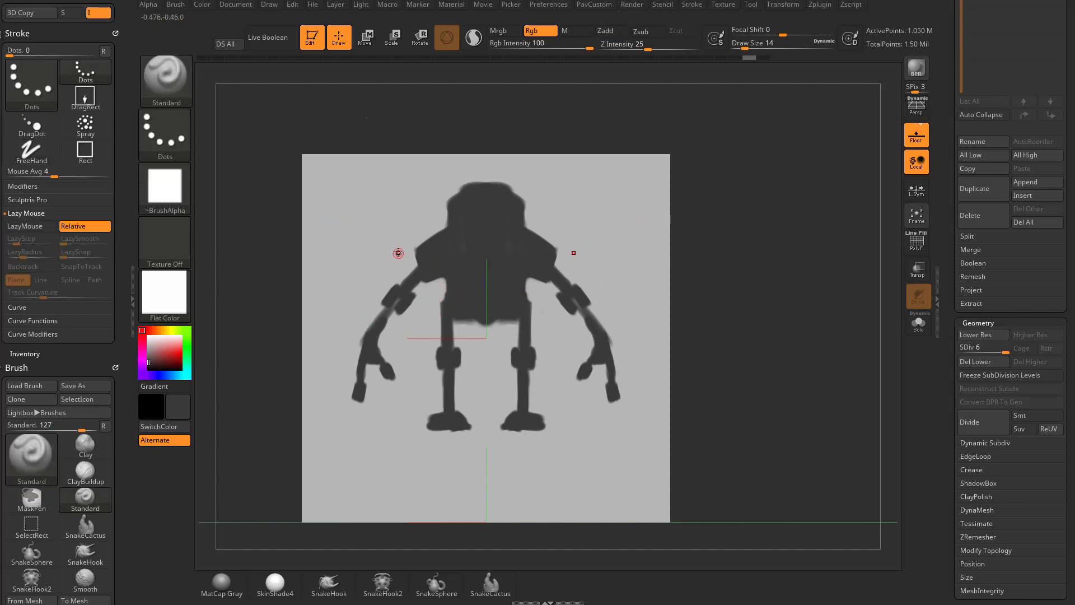
{"action": "key", "text": "c"}
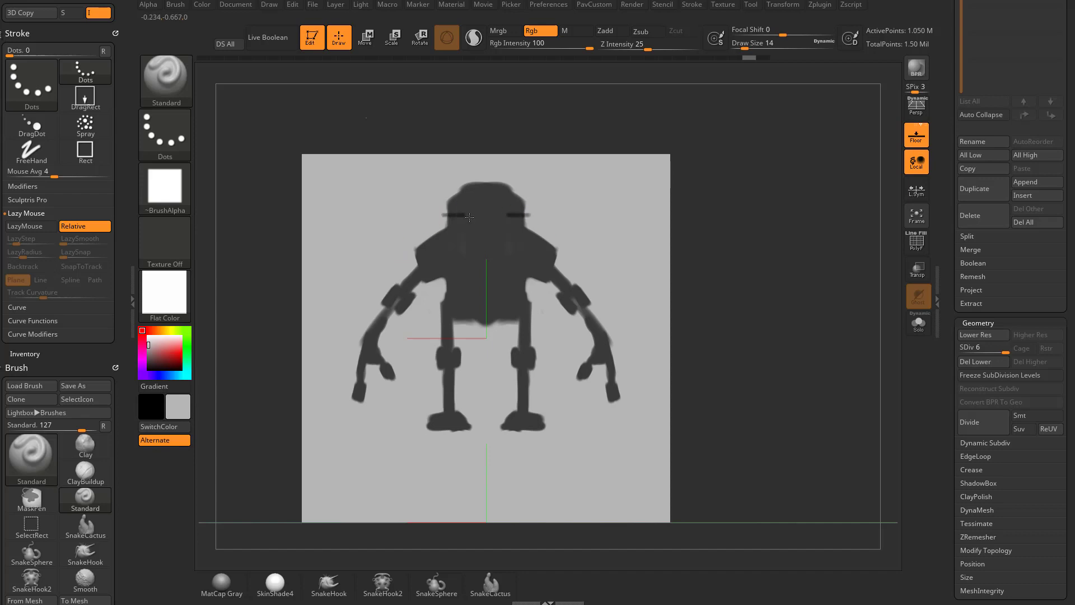
{"action": "mouse_move", "coordinate": [469, 217]}
{"action": "left_mouse_down", "text": "shift"}
{"action": "mouse_move", "coordinate": [428, 216]}
{"action": "mouse_move", "coordinate": [475, 215]}
{"action": "left_mouse_up", "text": "shift"}
{"action": "key", "text": "ctrl+z"}
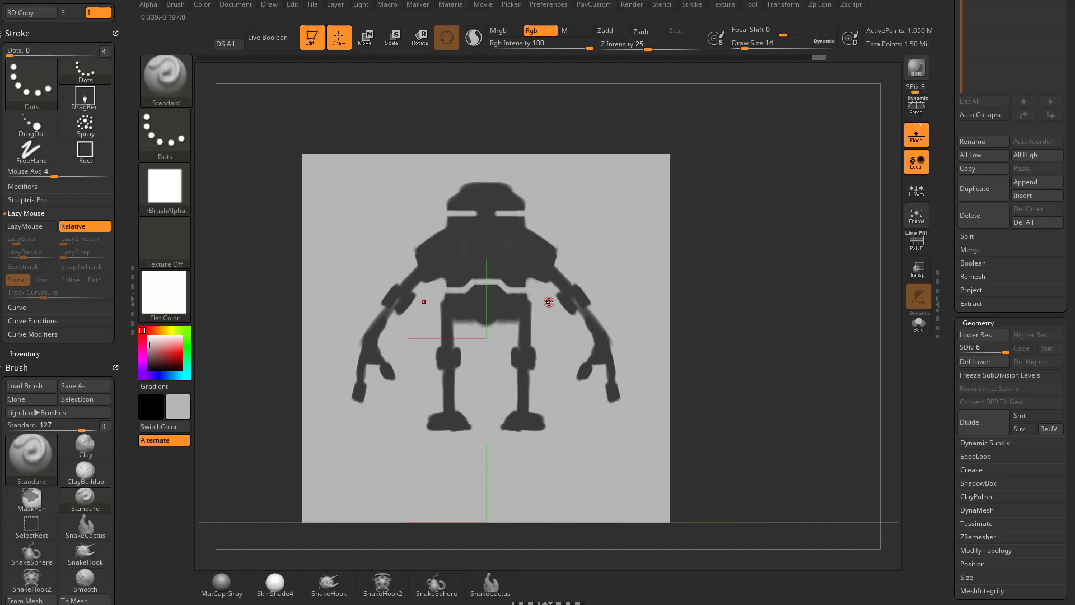
Re-enable LazyMouse with LazyRadius 4, undo the trial straight cuts across the arms and hips, and cut notches between torso and shoulders
{"action": "left_click", "coordinate": [38, 230]}
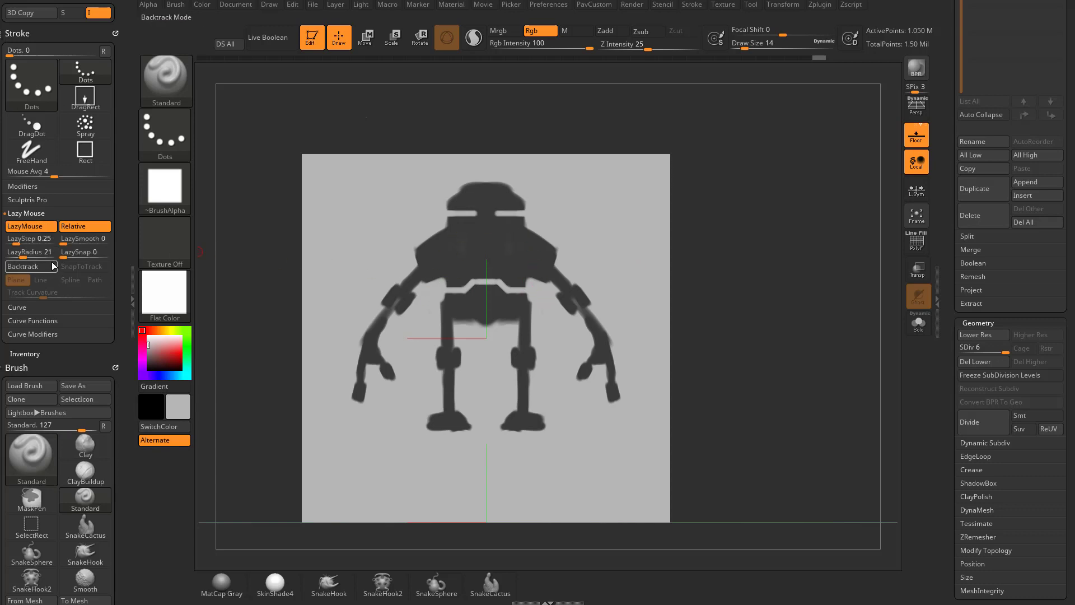
{"action": "left_click_drag", "start_coordinate": [23, 257], "coordinate": [12, 259]}
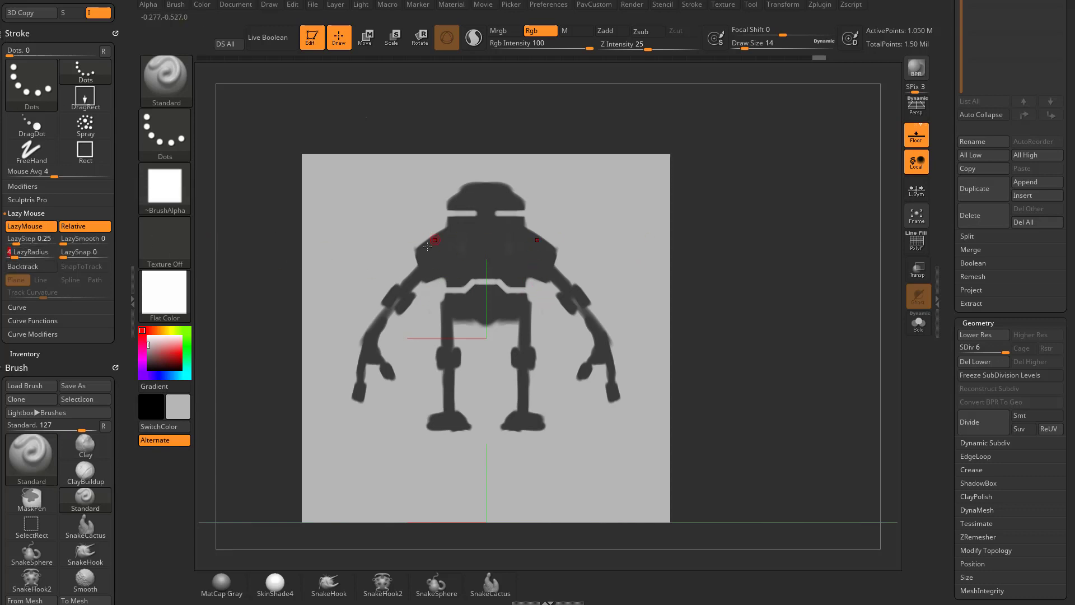
{"action": "left_click_drag", "start_coordinate": [377, 211], "coordinate": [435, 265], "text": "shift"}
{"action": "left_click_drag", "start_coordinate": [480, 338], "coordinate": [489, 350], "text": "shift"}
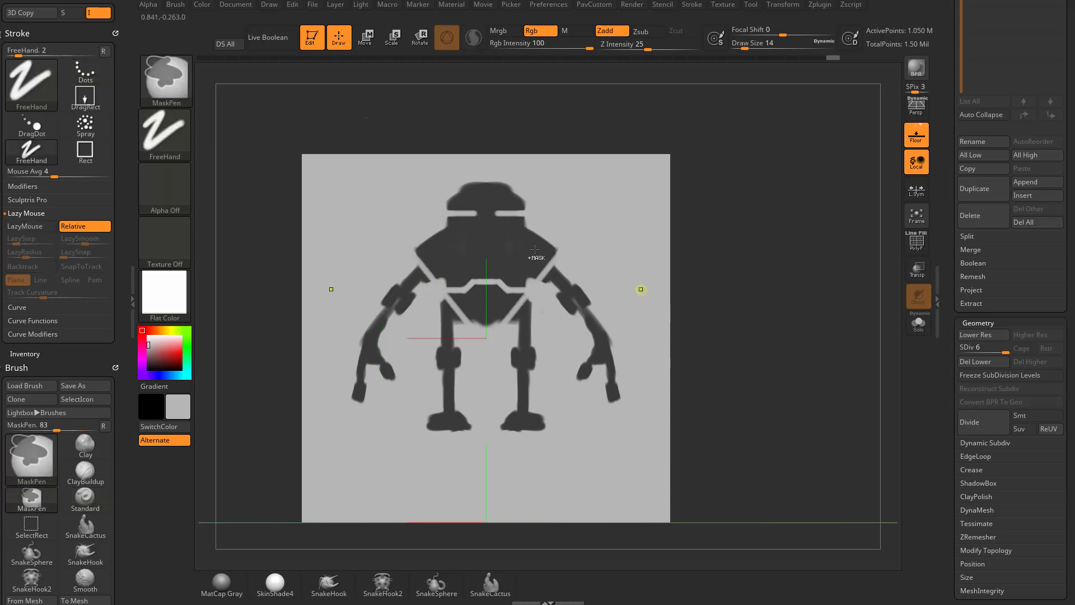
{"action": "key", "text": "ctrl+z"}
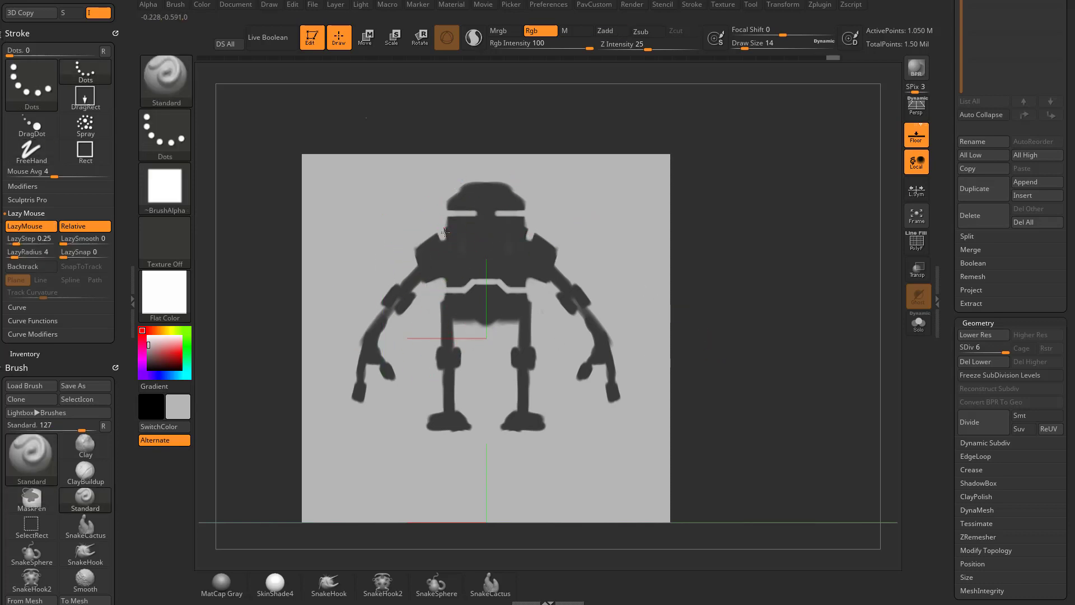
{"action": "left_click_drag", "start_coordinate": [443, 230], "coordinate": [438, 229]}
Increase the draw size to 80 and try the Smooth brush over the painted shoulders and torso, undoing the smoothing
{"action": "key", "text": "s"}
{"action": "left_click_drag", "start_coordinate": [558, 218], "coordinate": [577, 222]}
{"action": "key", "text": "shift"}
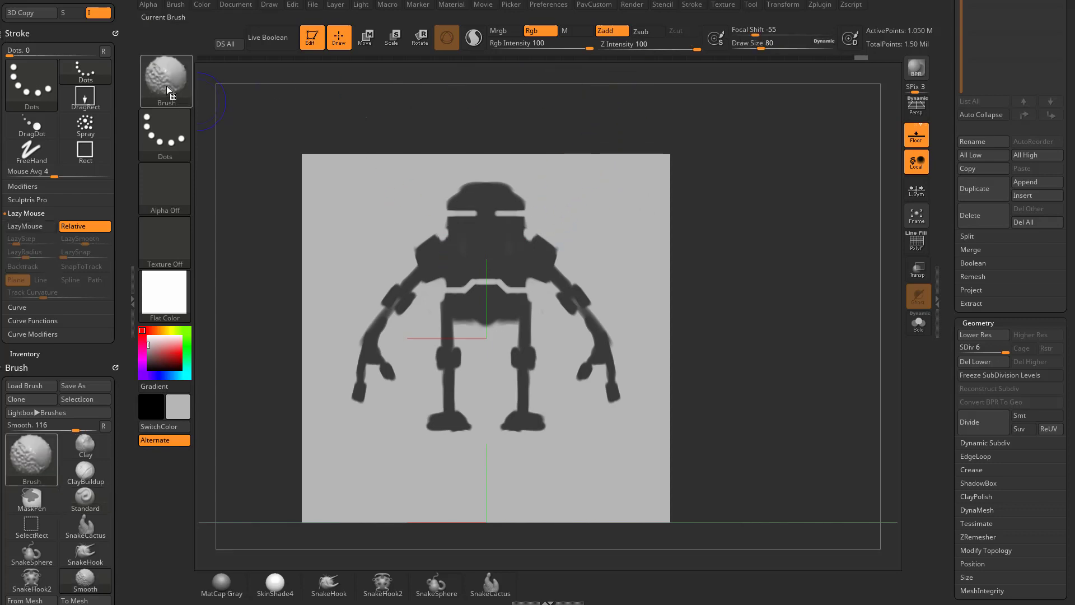
{"action": "key", "text": "shift"}
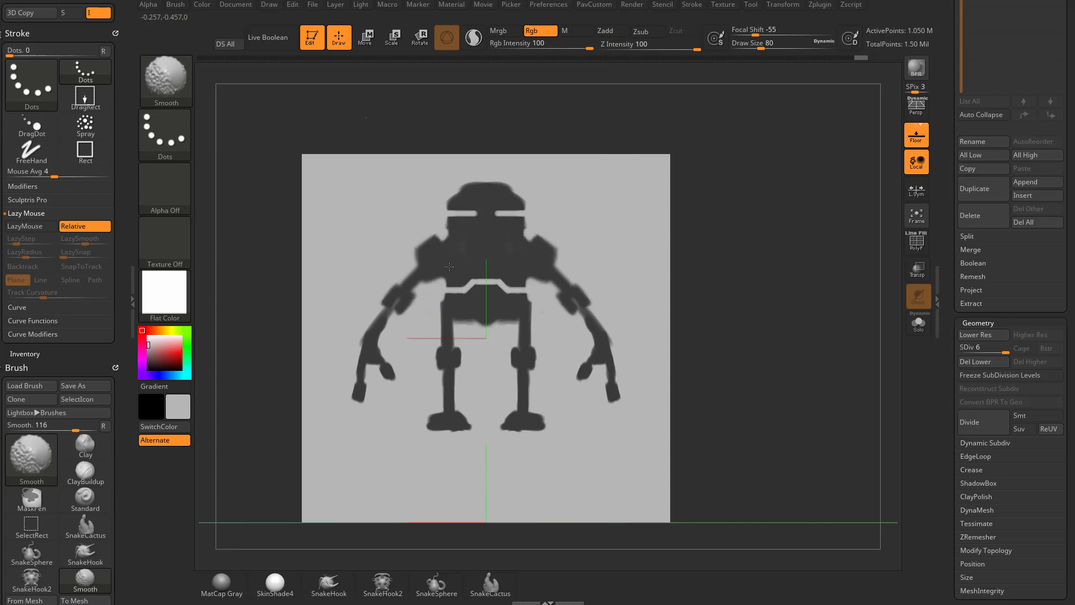
{"action": "mouse_move", "coordinate": [449, 266]}
{"action": "left_mouse_down", "text": "shift"}
{"action": "mouse_move", "coordinate": [486, 286]}
{"action": "mouse_move", "coordinate": [515, 328]}
{"action": "left_mouse_up", "text": "shift"}
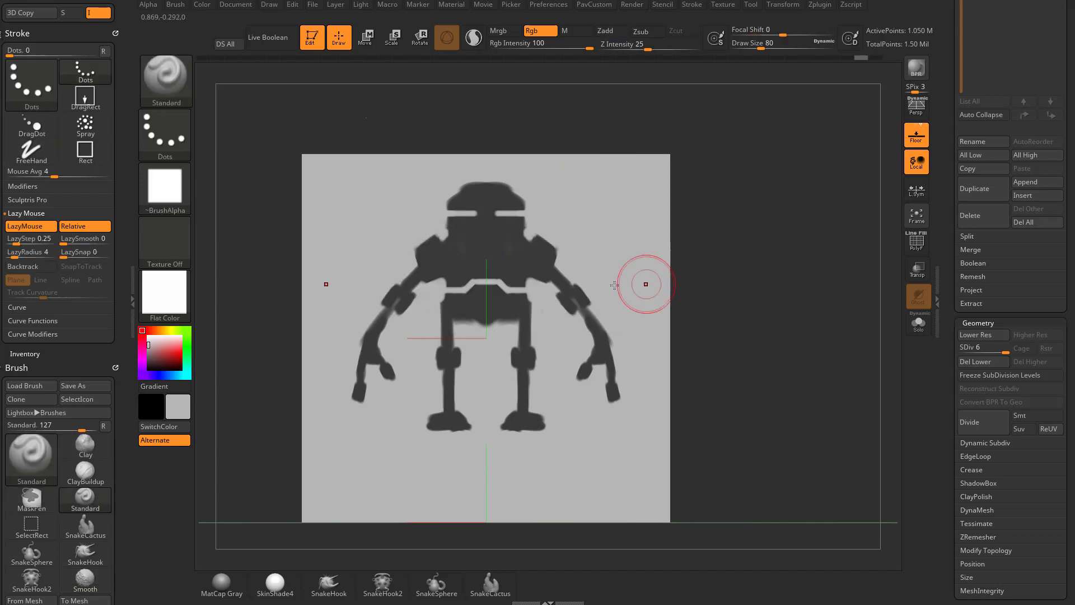
{"action": "key", "text": "shift"}
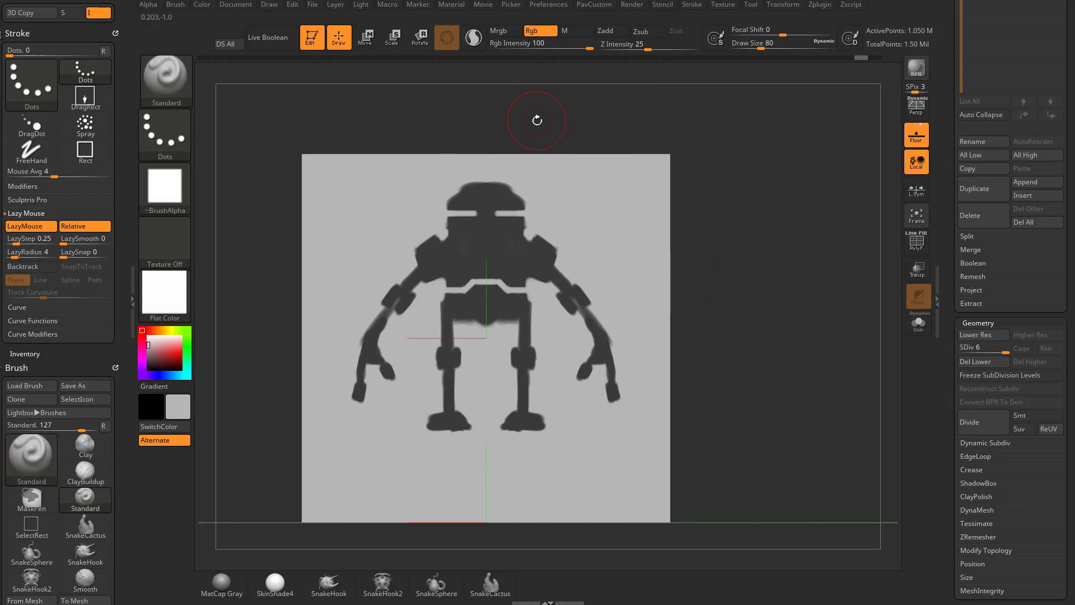
Switch to the Move brush at draw size 149 and pull the robot's head, torso sides, shoulders and upper arms inward
{"action": "key", "text": "b"}
{"action": "key", "text": "m"}
{"action": "key", "text": "v"}
{"action": "left_click", "coordinate": [546, 32]}
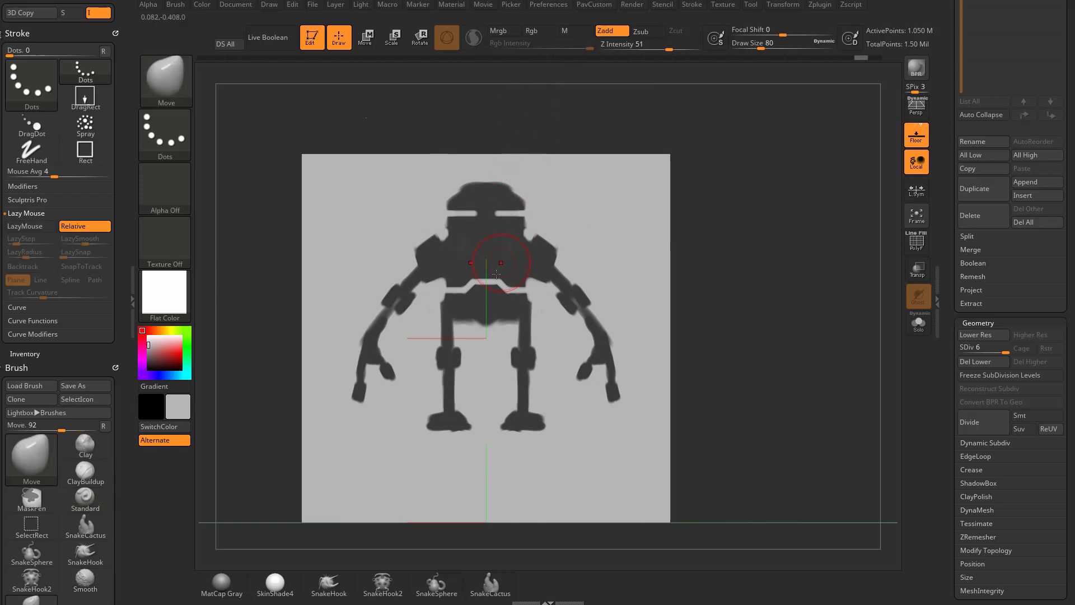
{"action": "key", "text": "s"}
{"action": "left_click_drag", "start_coordinate": [500, 273], "coordinate": [521, 274]}
{"action": "left_click_drag", "start_coordinate": [430, 261], "coordinate": [459, 264]}
{"action": "key", "text": "bracketleft"}
{"action": "left_click_drag", "start_coordinate": [387, 312], "coordinate": [395, 326]}
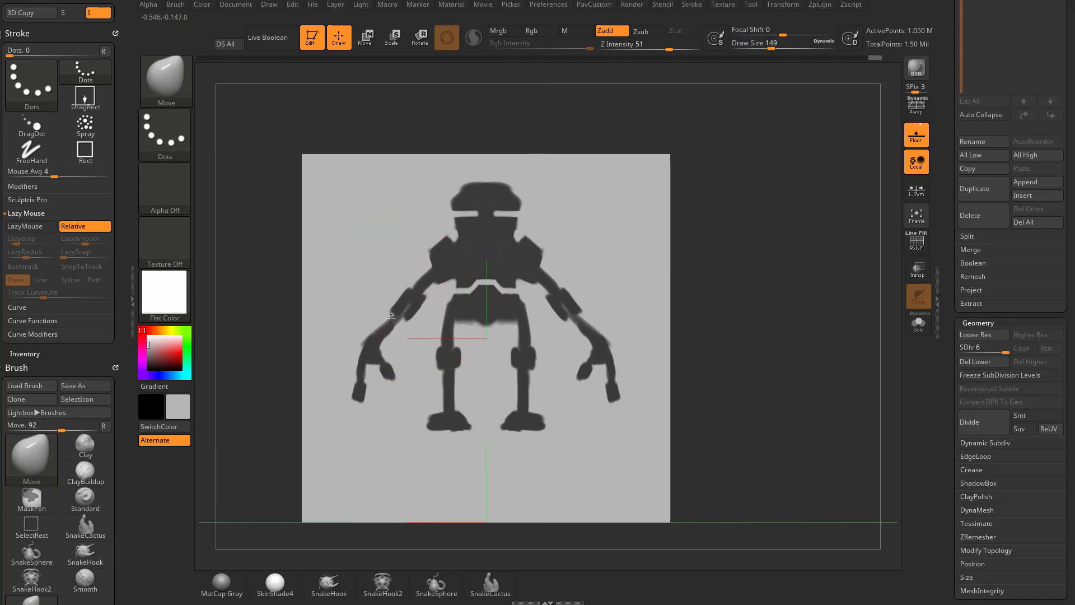
Turn on the polyframe display and move the robot's legs and feet inward
{"action": "key", "text": "shift+f"}
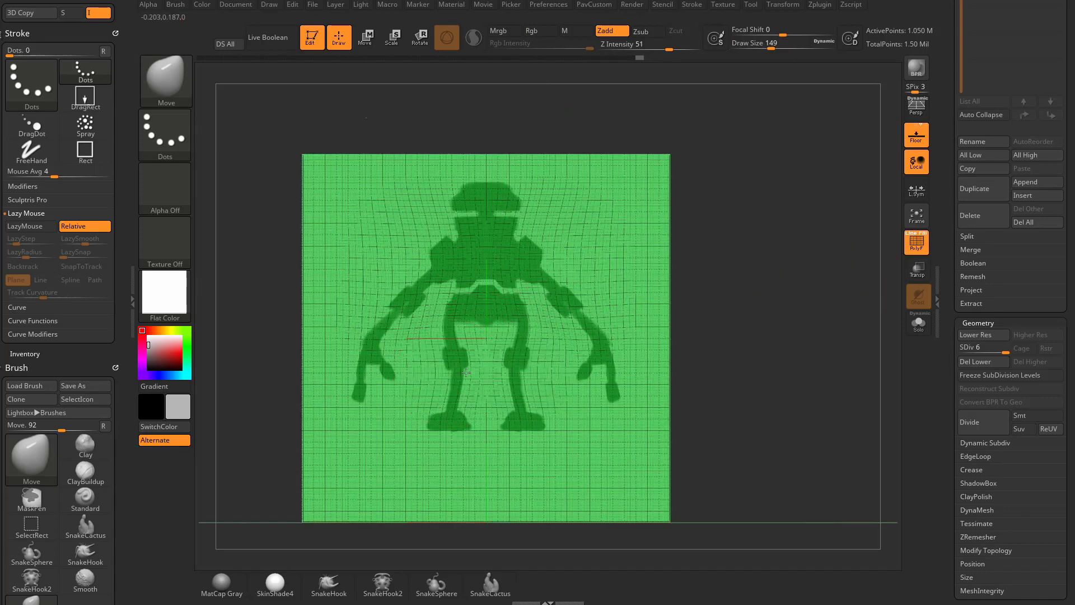
{"action": "left_click_drag", "start_coordinate": [461, 337], "coordinate": [469, 339]}
{"action": "left_click_drag", "start_coordinate": [441, 417], "coordinate": [459, 417]}
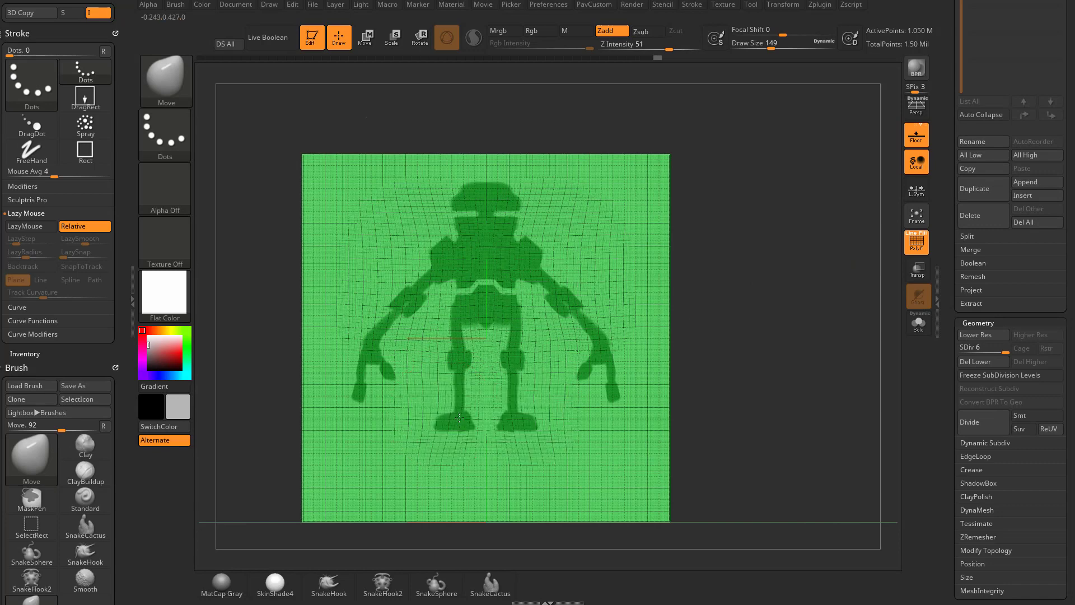
Nudge the robot's legs, hips, shoulders and forearms with the Move brush, reducing the draw size to 71 for the outer forearms
{"action": "left_click_drag", "start_coordinate": [462, 376], "coordinate": [458, 371]}
{"action": "left_click_drag", "start_coordinate": [462, 315], "coordinate": [461, 276]}
{"action": "left_click_drag", "start_coordinate": [436, 234], "coordinate": [433, 226]}
{"action": "left_click_drag", "start_coordinate": [383, 324], "coordinate": [378, 318]}
{"action": "left_click_drag", "start_coordinate": [399, 301], "coordinate": [397, 296]}
{"action": "left_click_drag", "start_coordinate": [371, 347], "coordinate": [367, 347]}
{"action": "left_click_drag", "start_coordinate": [817, 283], "coordinate": [756, 311]}
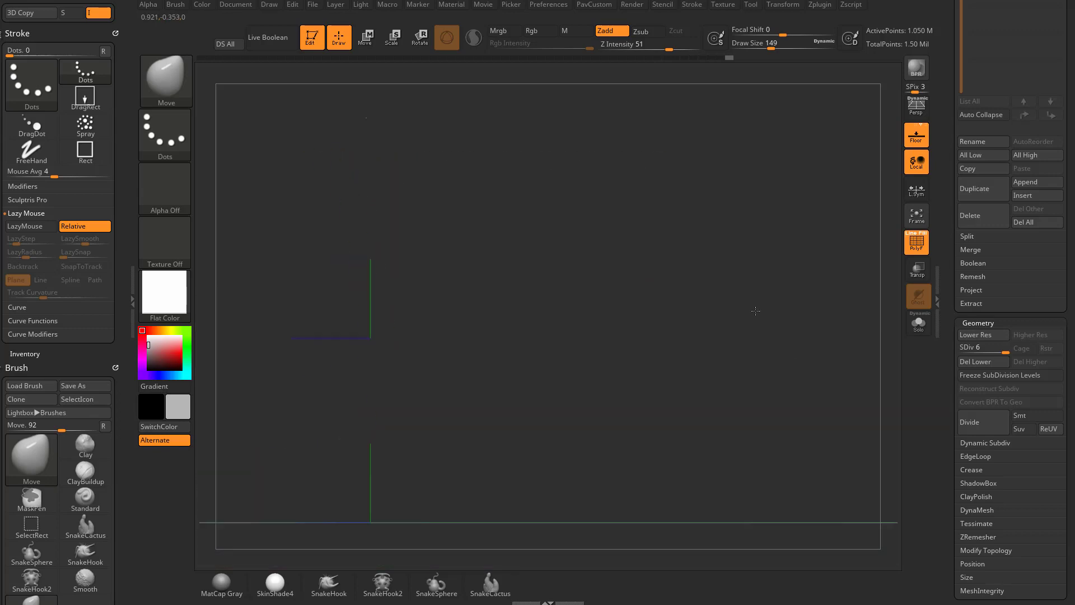
{"action": "left_click_drag", "start_coordinate": [693, 324], "coordinate": [749, 326], "text": "shift"}
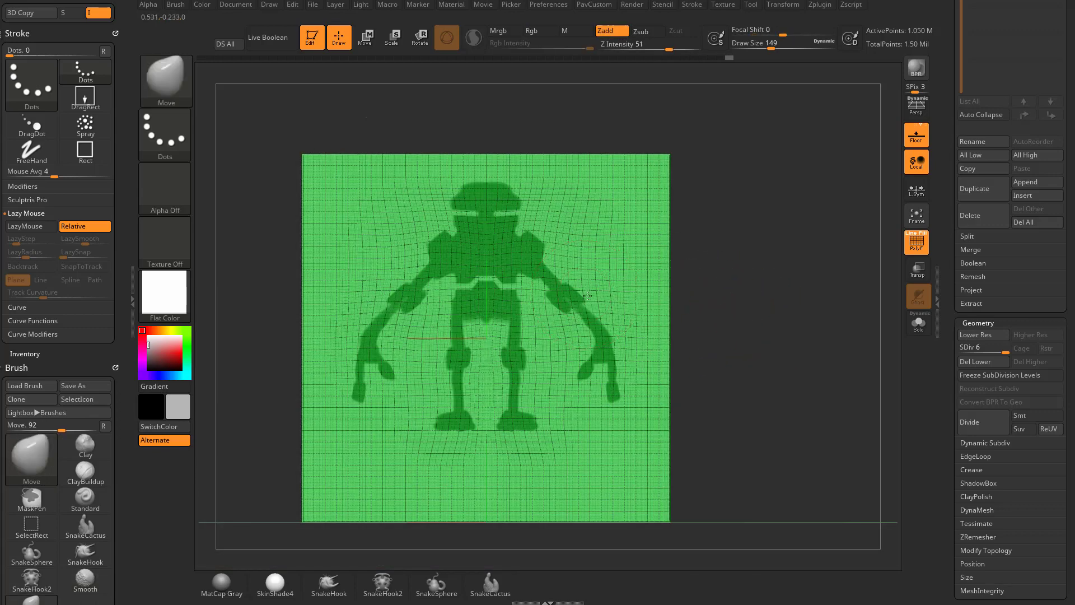
{"action": "key", "text": "bracketleft"}
{"action": "left_click_drag", "start_coordinate": [616, 351], "coordinate": [621, 348]}
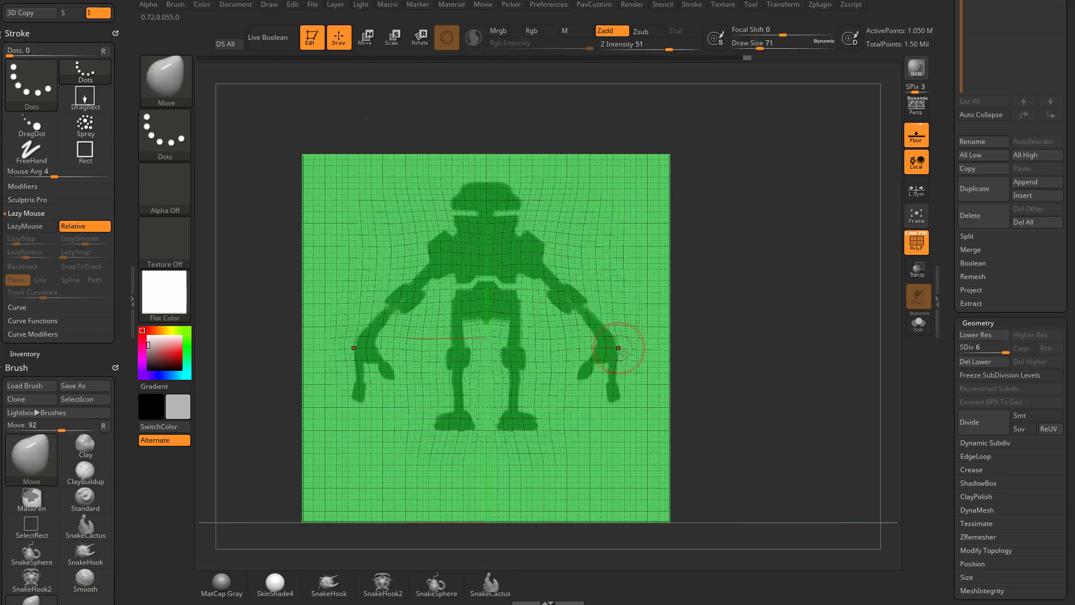
Turn off Rgb for the smoothing brush, show the polyframe, and assign SmoothStronger as the smoothing brush
{"action": "left_click", "coordinate": [917, 242]}
{"action": "key", "text": "bracketright"}
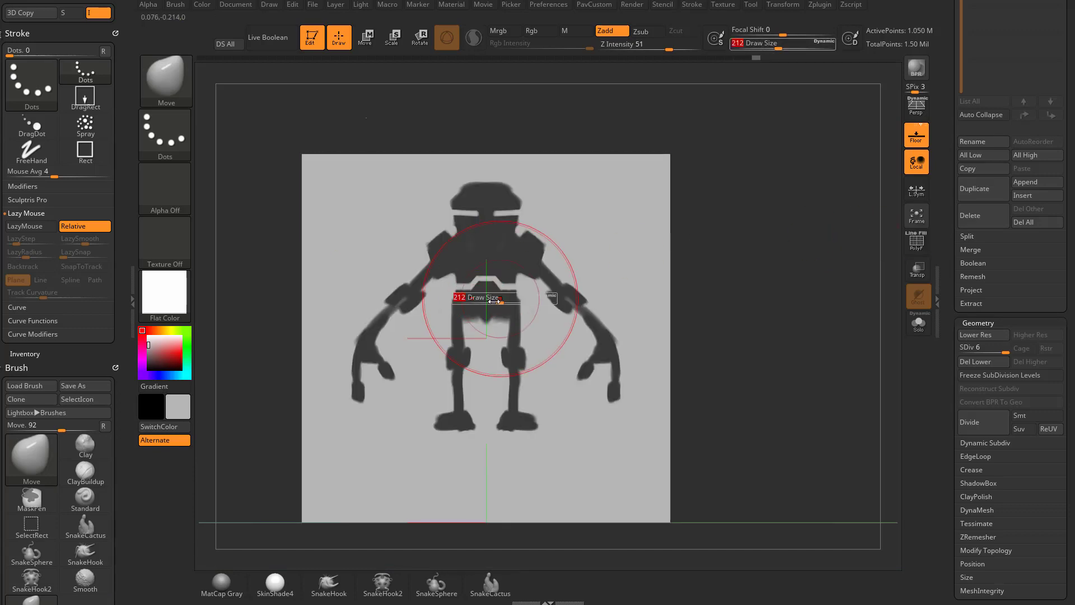
{"action": "key", "text": "shift"}
{"action": "left_click", "coordinate": [540, 32]}
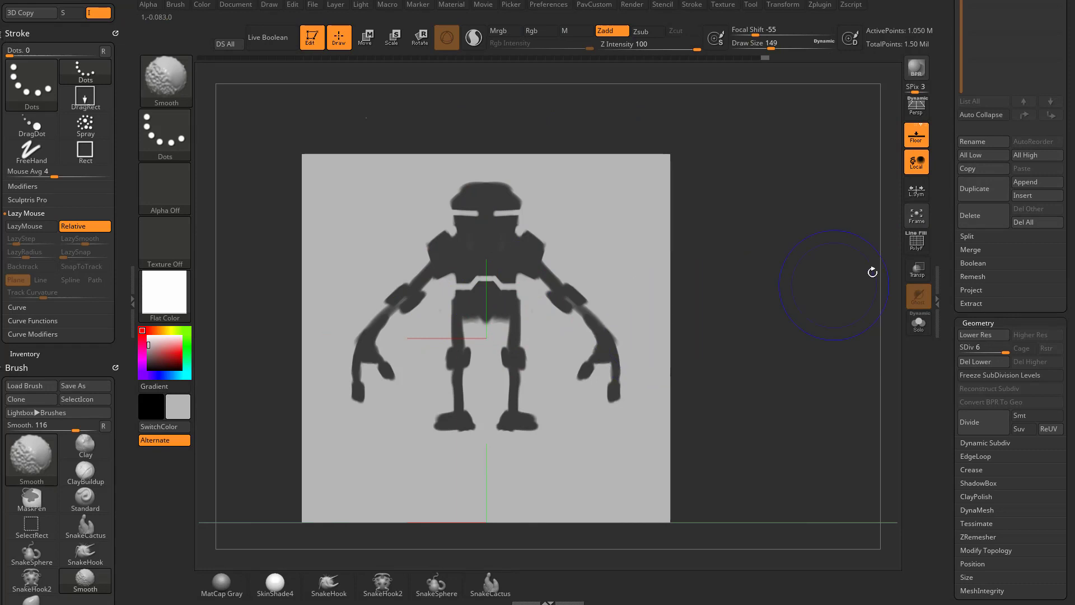
{"action": "key", "text": "shift+f"}
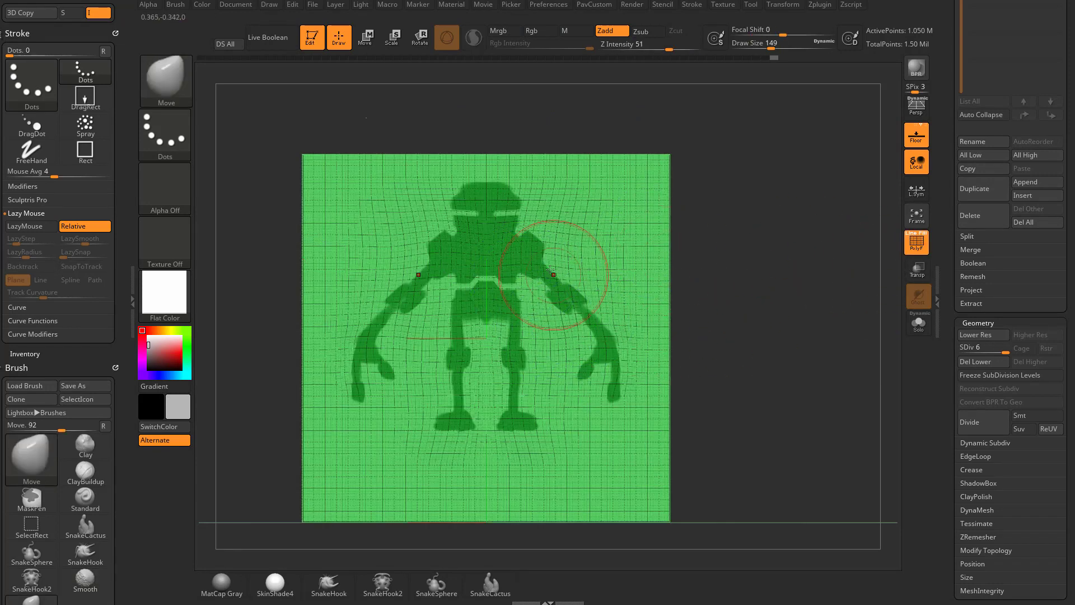
{"action": "key", "text": "b"}
{"action": "left_click", "coordinate": [286, 353]}
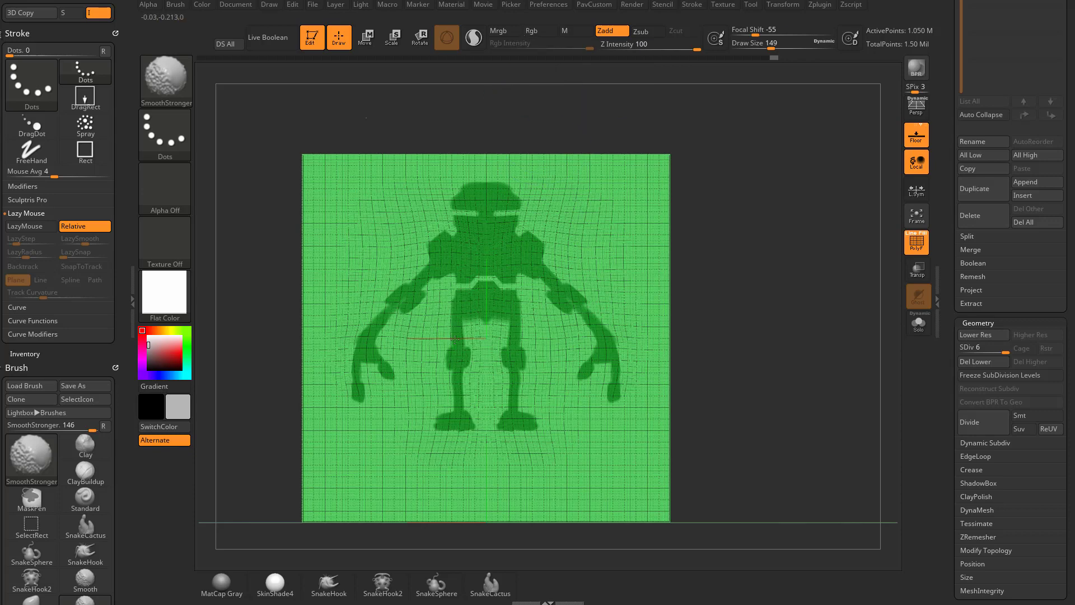
Lower the plane to subdivision level 2, relax the distorted mesh with SmoothStronger at draw size 149, and hide the polyframe
{"action": "left_click_drag", "start_coordinate": [946, 321], "coordinate": [946, 309]}
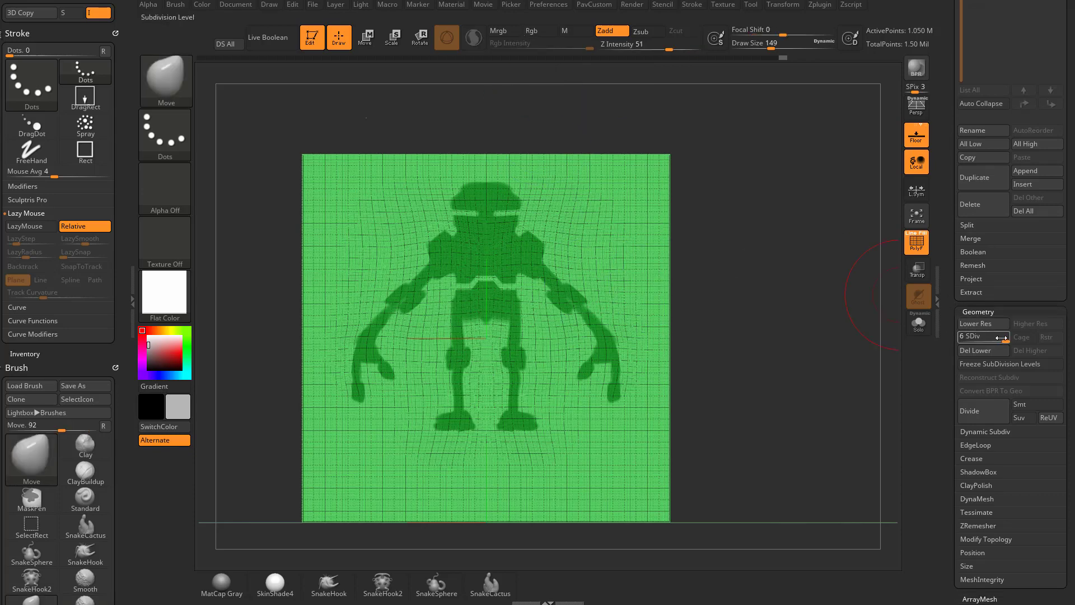
{"action": "left_click", "coordinate": [984, 337]}
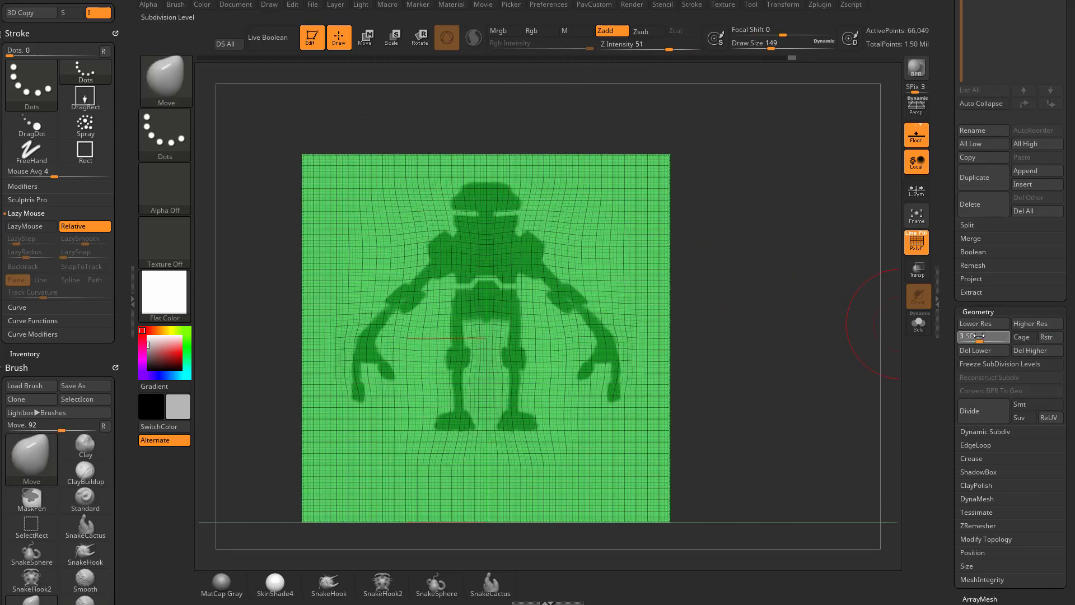
{"action": "left_click", "coordinate": [973, 336]}
{"action": "mouse_move", "coordinate": [525, 268]}
{"action": "left_mouse_down", "text": "shift"}
{"action": "mouse_move", "coordinate": [520, 255]}
{"action": "mouse_move", "coordinate": [481, 280]}
{"action": "mouse_move", "coordinate": [476, 351]}
{"action": "mouse_move", "coordinate": [540, 401]}
{"action": "mouse_move", "coordinate": [600, 299]}
{"action": "left_mouse_up", "text": "shift"}
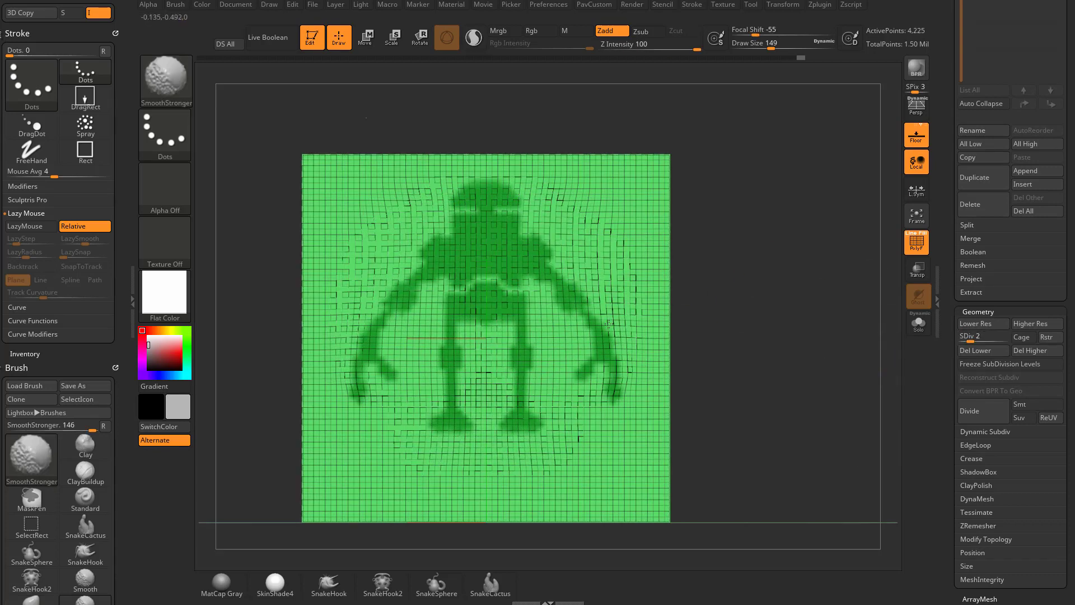
{"action": "left_click", "coordinate": [917, 244]}
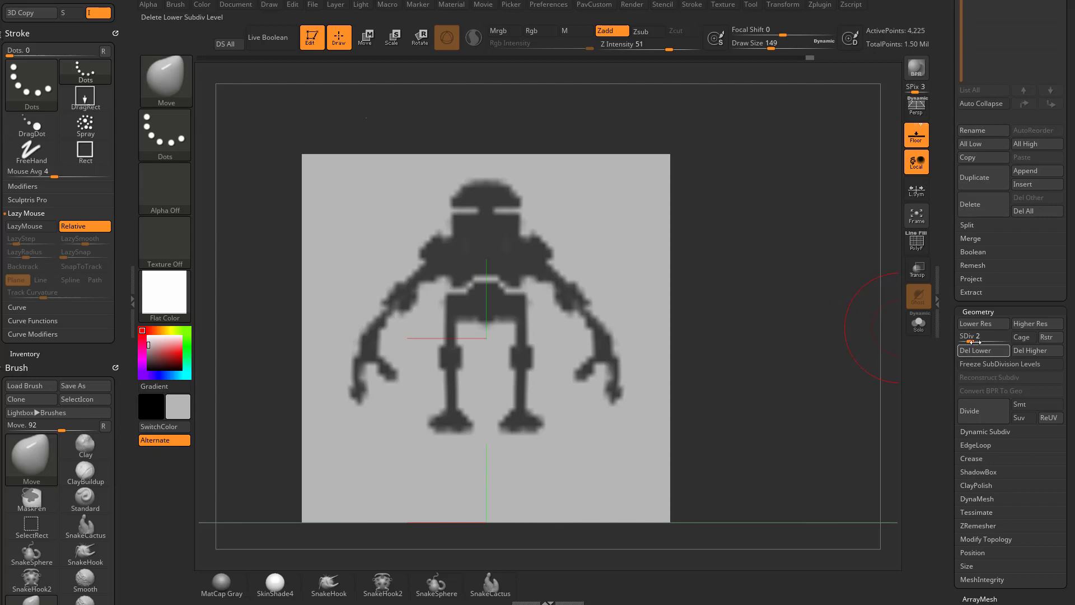
Check the silhouette at subdivision level 6, return to level 2, and pull the arms and shoulders inward at draw size 132
{"action": "left_click_drag", "start_coordinate": [977, 342], "coordinate": [1006, 341]}
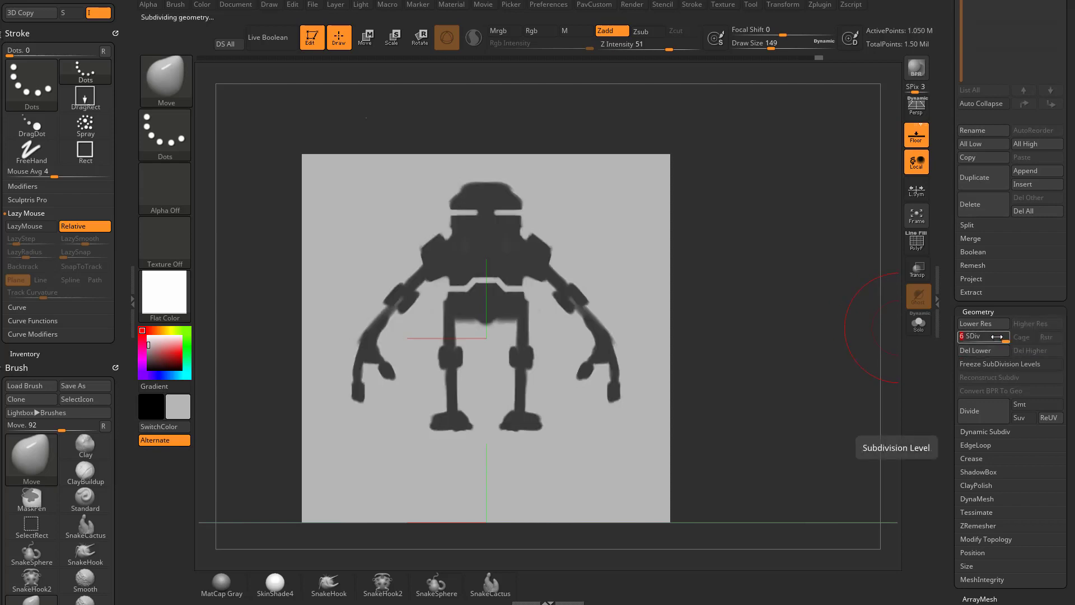
{"action": "left_click_drag", "start_coordinate": [997, 337], "coordinate": [973, 339]}
{"action": "key", "text": "["}
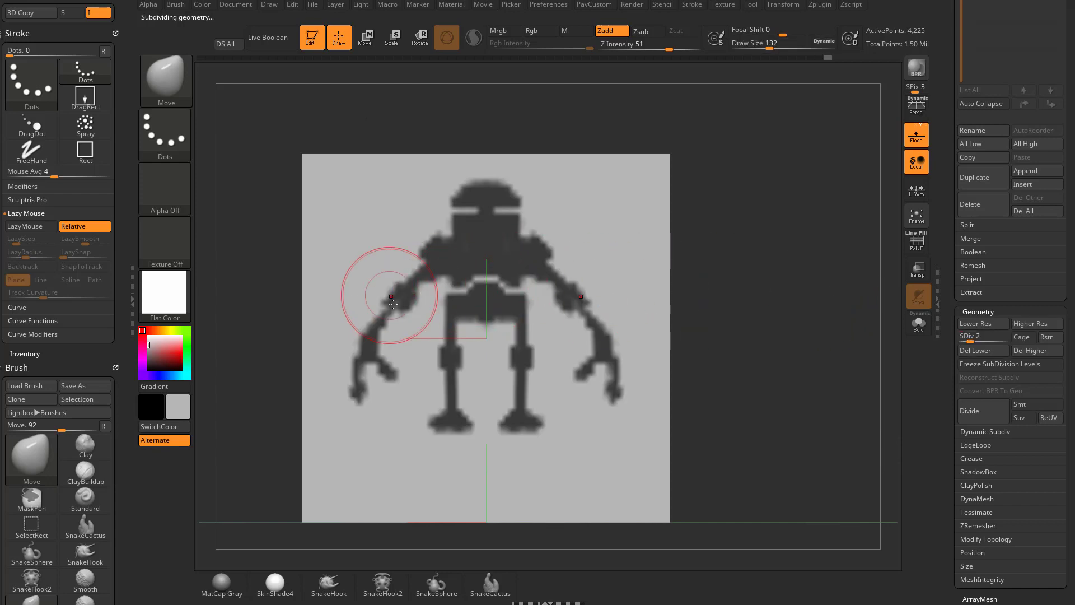
{"action": "left_click_drag", "start_coordinate": [390, 295], "coordinate": [399, 298]}
{"action": "left_click_drag", "start_coordinate": [440, 240], "coordinate": [466, 229]}
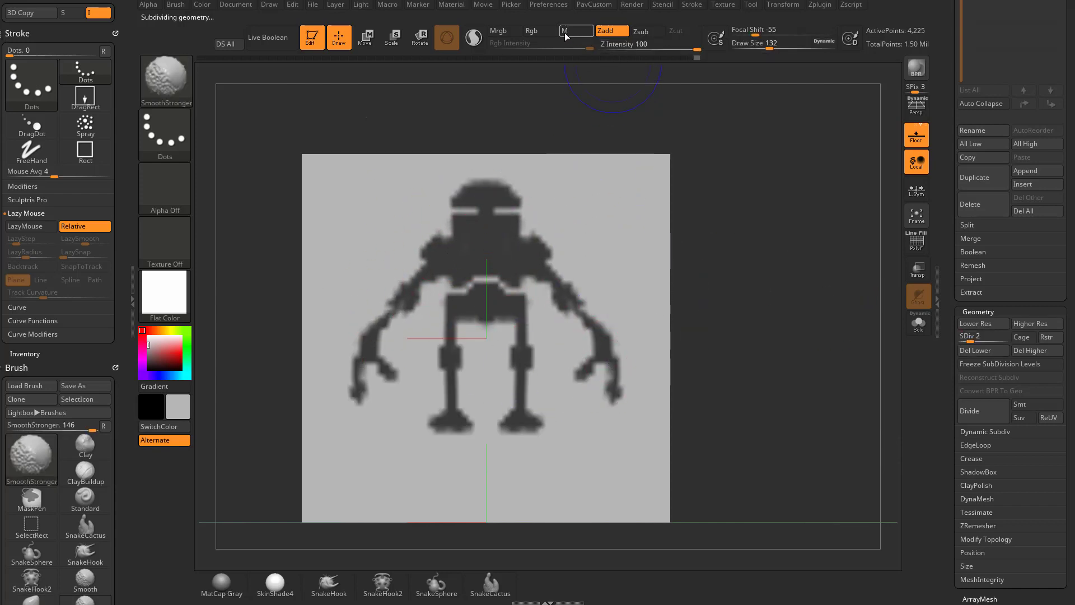
Try smoothing over the shoulders and torso after switching the smoothing brush's Rgb mode, and undo the stroke
{"action": "left_click", "coordinate": [545, 32]}
{"action": "mouse_move", "coordinate": [541, 253]}
{"action": "left_mouse_down", "text": "shift"}
{"action": "mouse_move", "coordinate": [502, 336]}
{"action": "mouse_move", "coordinate": [493, 218]}
{"action": "left_mouse_up", "text": "shift"}
{"action": "key", "text": "ctrl+z"}
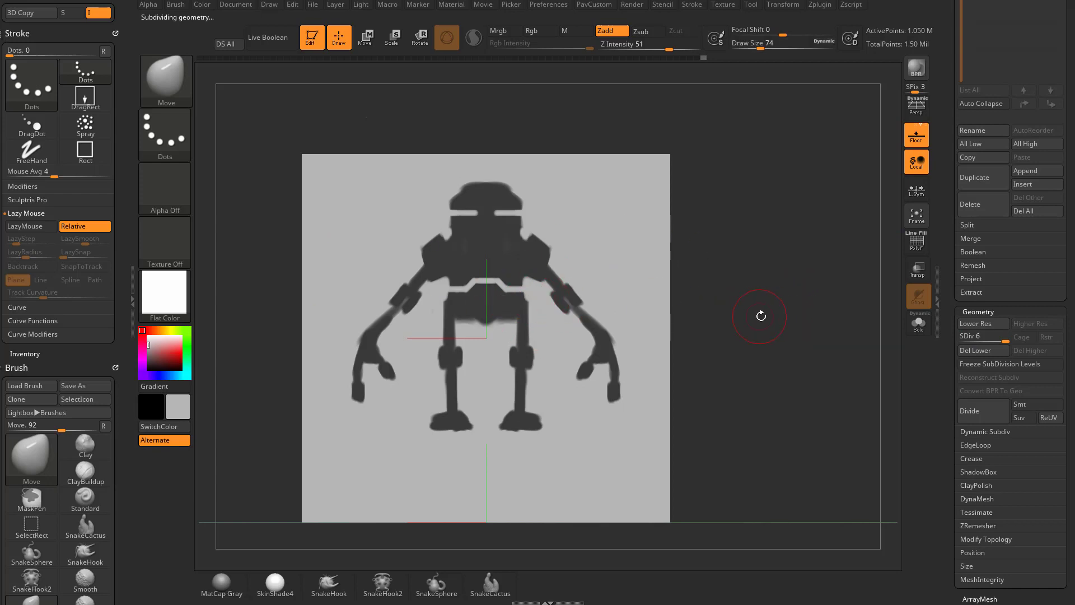
Switch to the Standard brush, reduce the draw size to 12, and turn off LazyMouse
{"action": "key", "text": "s"}
{"action": "left_click_drag", "start_coordinate": [761, 316], "coordinate": [748, 317]}
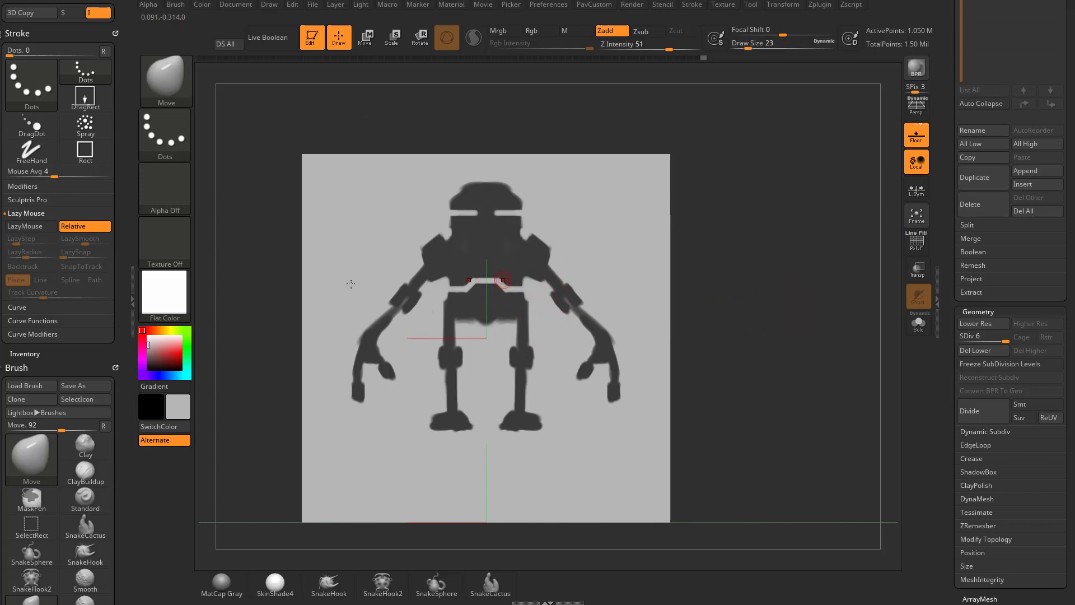
{"action": "left_click", "coordinate": [179, 353]}
{"action": "key", "text": "b"}
{"action": "key", "text": "s"}
{"action": "key", "text": "t"}
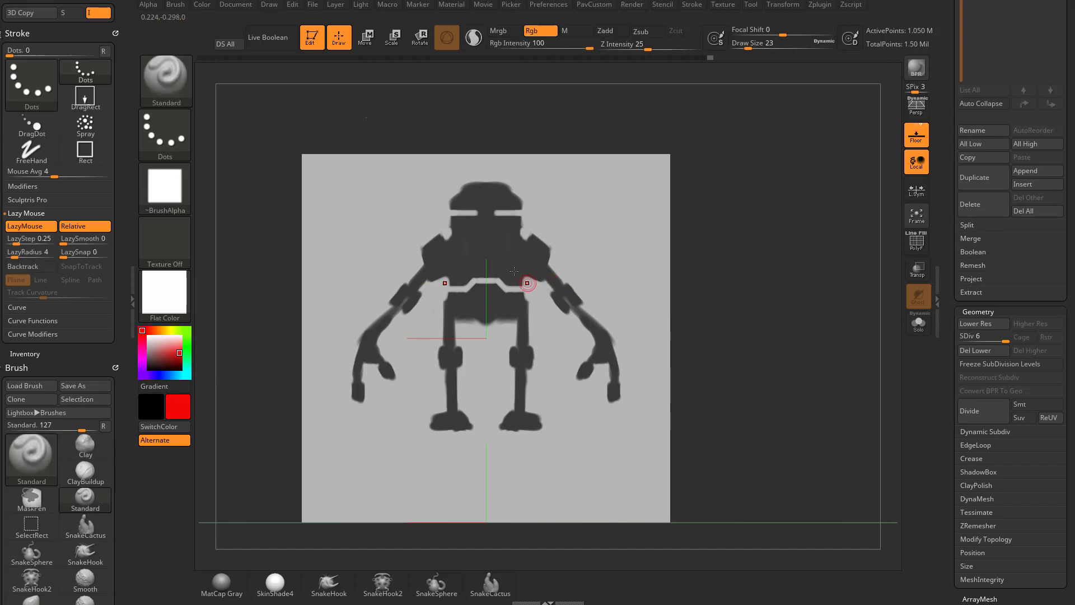
{"action": "key", "text": "s"}
{"action": "left_click_drag", "start_coordinate": [417, 267], "coordinate": [413, 267]}
{"action": "key", "text": "ctrl+z"}
{"action": "key", "text": "l"}
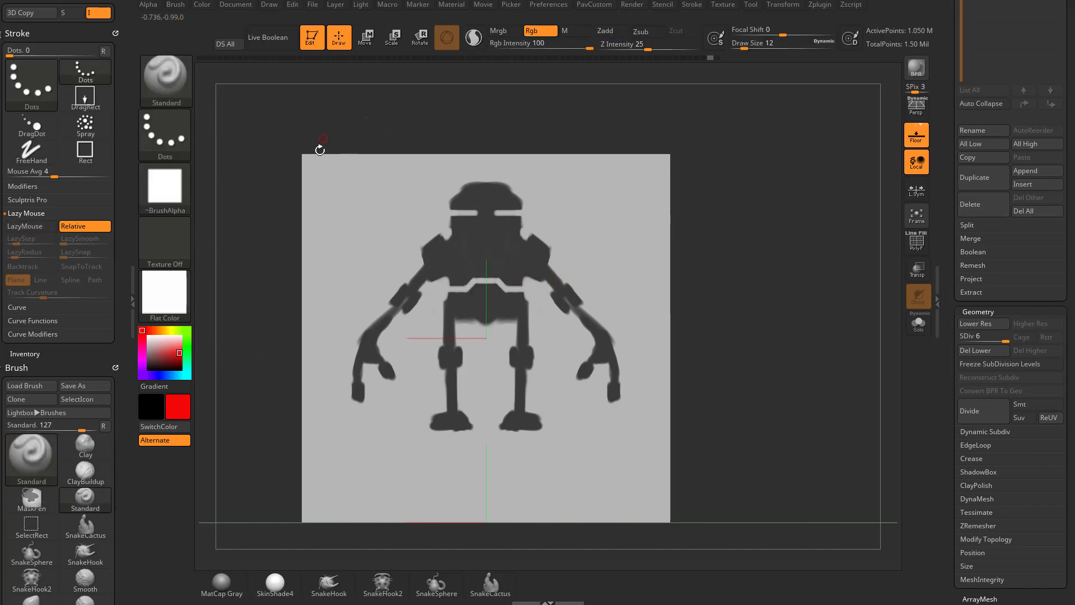
Select the Spiral brush and enlarge its draw size to 217, undoing the trial stroke on the arm
{"action": "key", "text": "s"}
{"action": "left_click_drag", "start_coordinate": [256, 244], "coordinate": [265, 244]}
{"action": "key", "text": "b"}
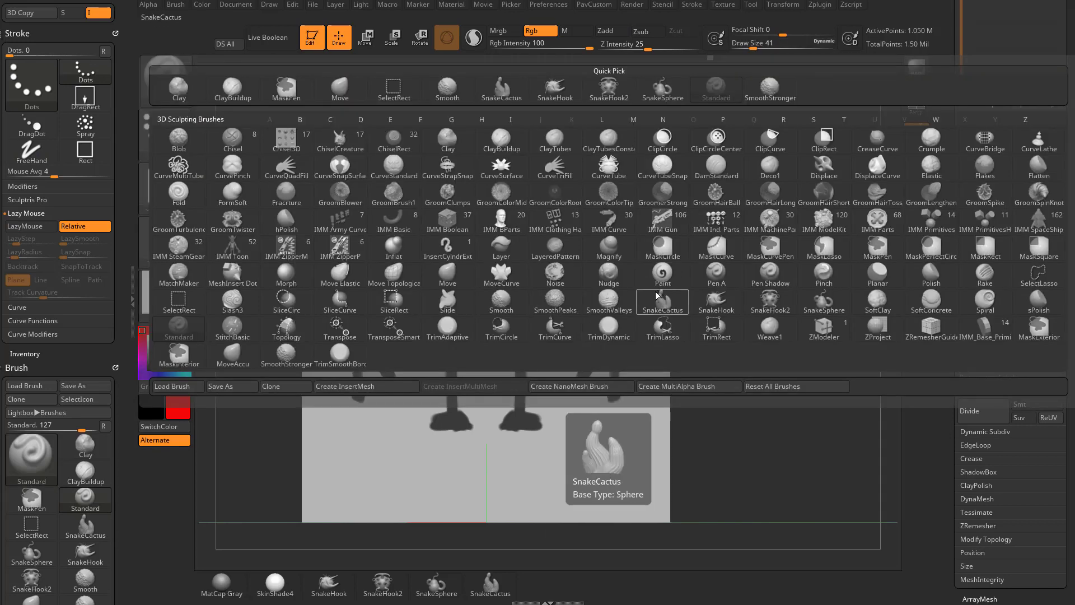
{"action": "key", "text": "s"}
{"action": "left_click", "coordinate": [990, 306]}
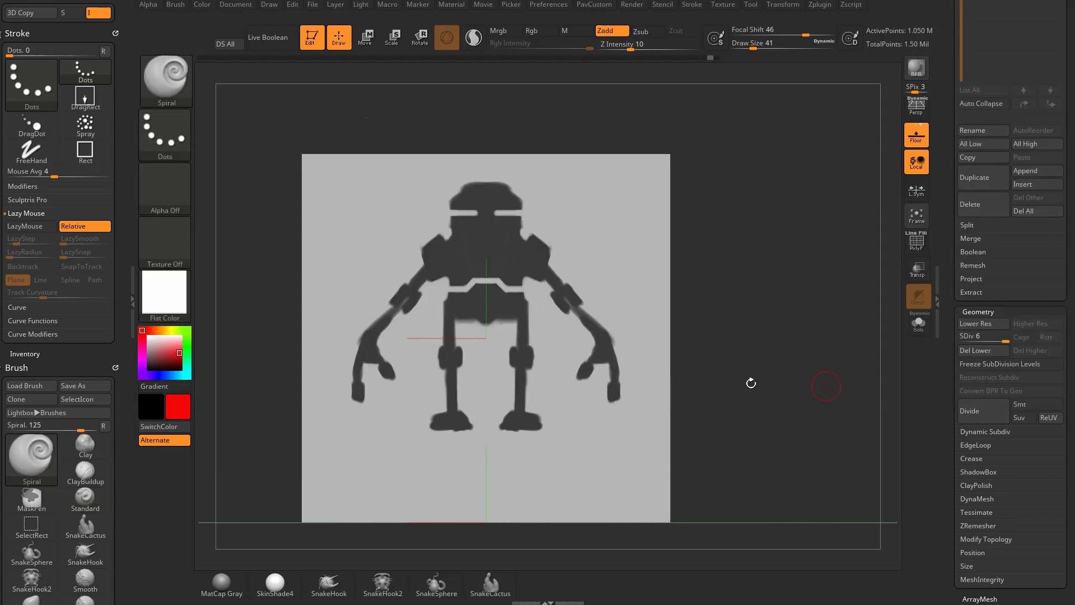
{"action": "key", "text": "s"}
{"action": "mouse_move", "coordinate": [401, 304]}
{"action": "left_mouse_down"}
{"action": "mouse_move", "coordinate": [429, 304]}
{"action": "mouse_move", "coordinate": [417, 292]}
{"action": "left_mouse_up"}
{"action": "key", "text": "ctrl+z"}
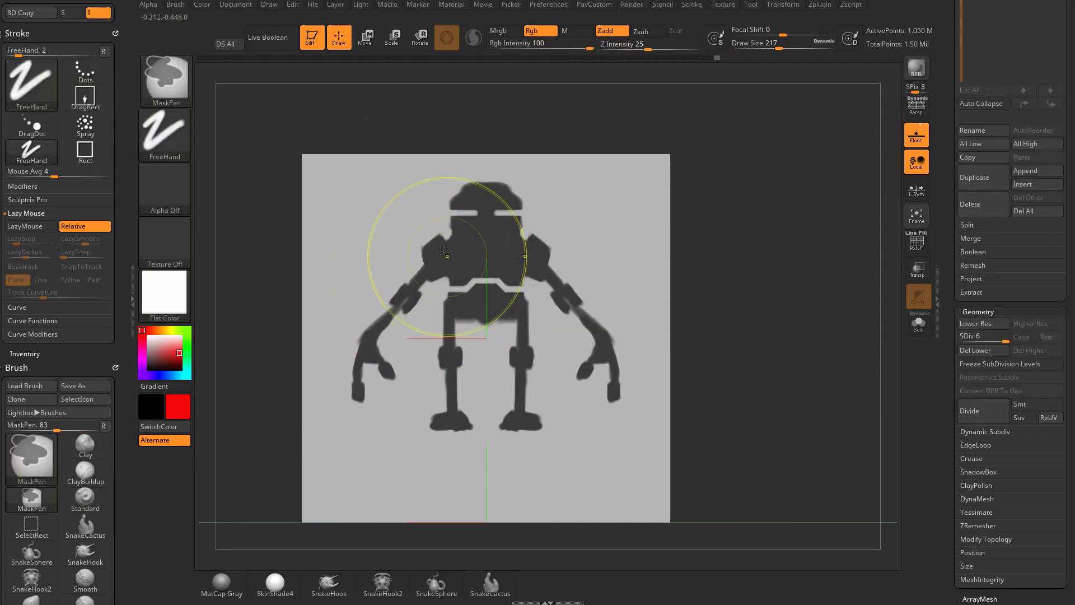
Swirl the robot's shoulders, arms, hips and knees with the Spiral brush, and twist the head at draw size 120
{"action": "left_click_drag", "start_coordinate": [442, 250], "coordinate": [437, 259]}
{"action": "left_click_drag", "start_coordinate": [396, 308], "coordinate": [395, 315]}
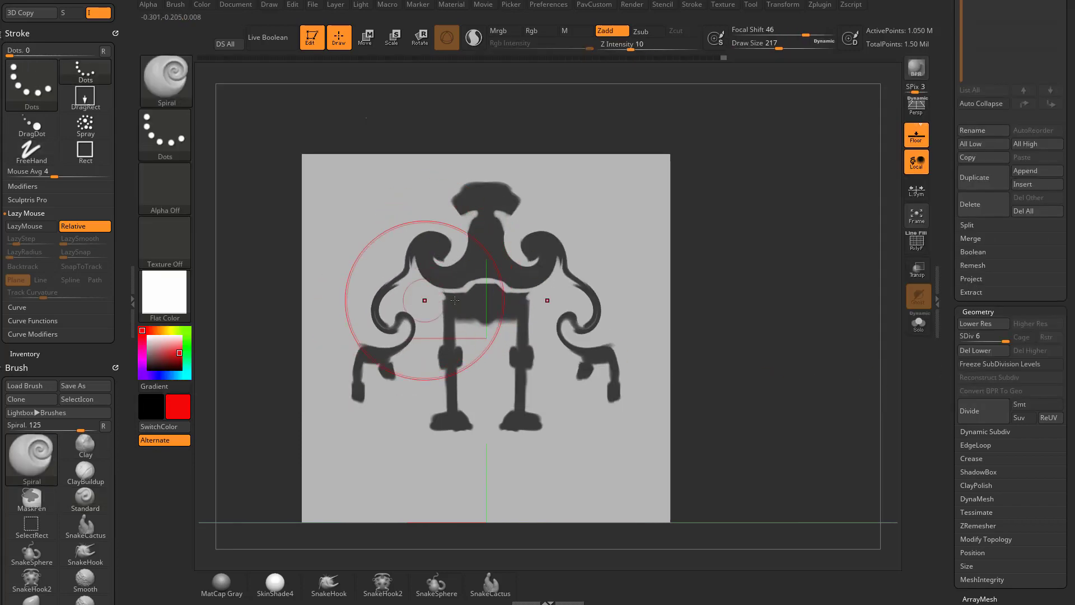
{"action": "left_click_drag", "start_coordinate": [457, 331], "coordinate": [458, 336]}
{"action": "left_click_drag", "start_coordinate": [441, 376], "coordinate": [445, 358]}
{"action": "left_click_drag", "start_coordinate": [465, 214], "coordinate": [496, 212]}
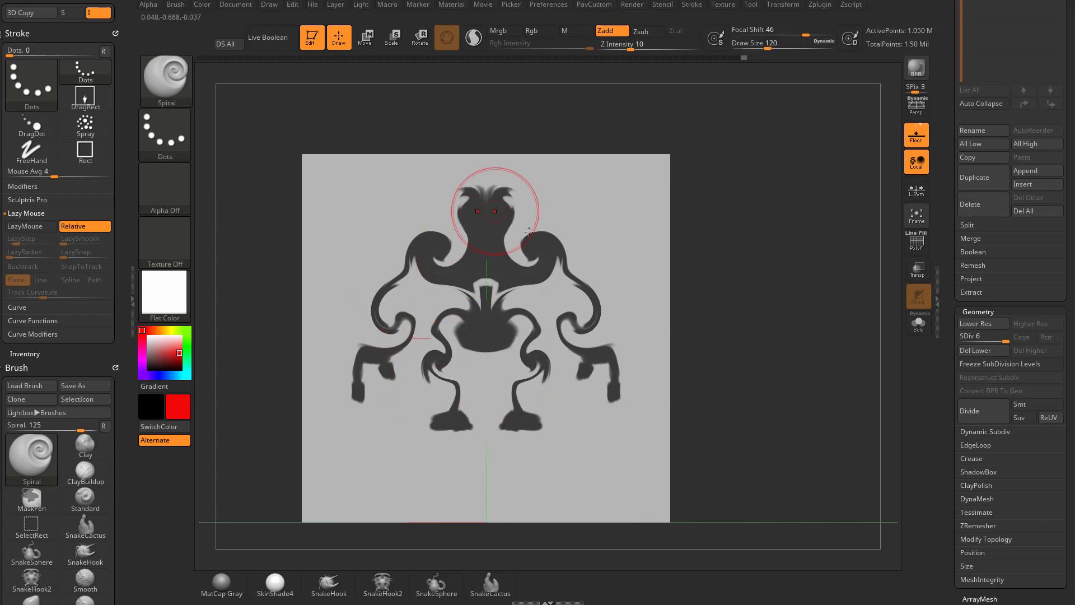
Lower the plane to subdivision level 3 and smooth out the swirls with SmoothStronger at draw size 154, using Zadd with Rgb off
{"action": "left_click", "coordinate": [963, 338]}
{"action": "mouse_move", "coordinate": [448, 280]}
{"action": "left_mouse_down"}
{"action": "mouse_move", "coordinate": [432, 277]}
{"action": "mouse_move", "coordinate": [437, 291]}
{"action": "left_mouse_up"}
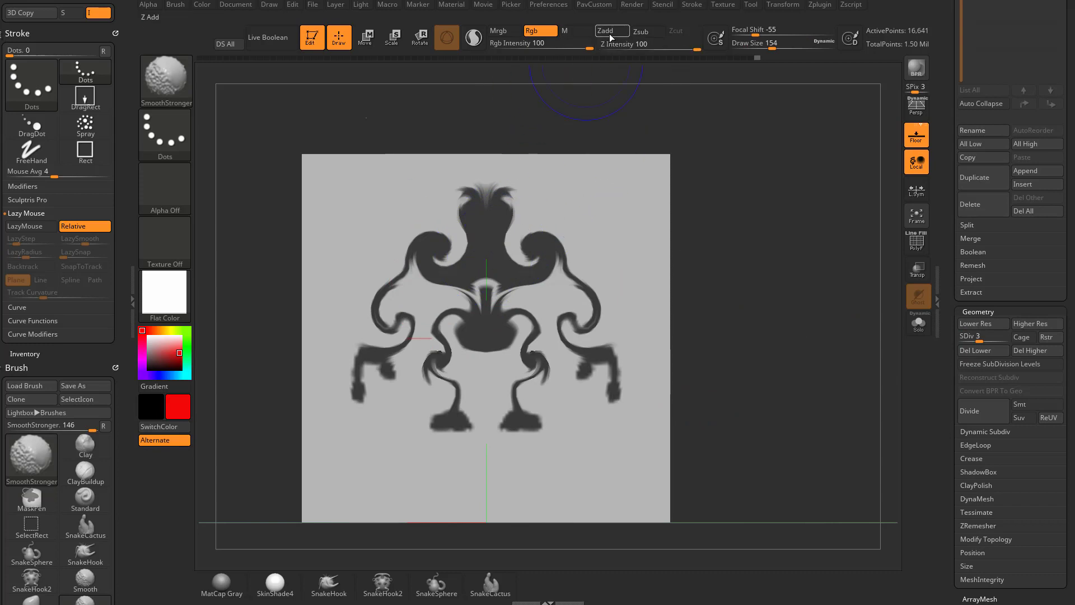
{"action": "left_click", "coordinate": [609, 35], "text": "shift"}
{"action": "left_click", "coordinate": [549, 31], "text": "shift"}
{"action": "mouse_move", "coordinate": [460, 216]}
{"action": "left_mouse_down", "text": "shift"}
{"action": "mouse_move", "coordinate": [440, 243]}
{"action": "mouse_move", "coordinate": [448, 305]}
{"action": "mouse_move", "coordinate": [394, 331]}
{"action": "mouse_move", "coordinate": [448, 373]}
{"action": "mouse_move", "coordinate": [476, 196]}
{"action": "mouse_move", "coordinate": [387, 314]}
{"action": "mouse_move", "coordinate": [586, 342]}
{"action": "left_mouse_up", "text": "shift"}
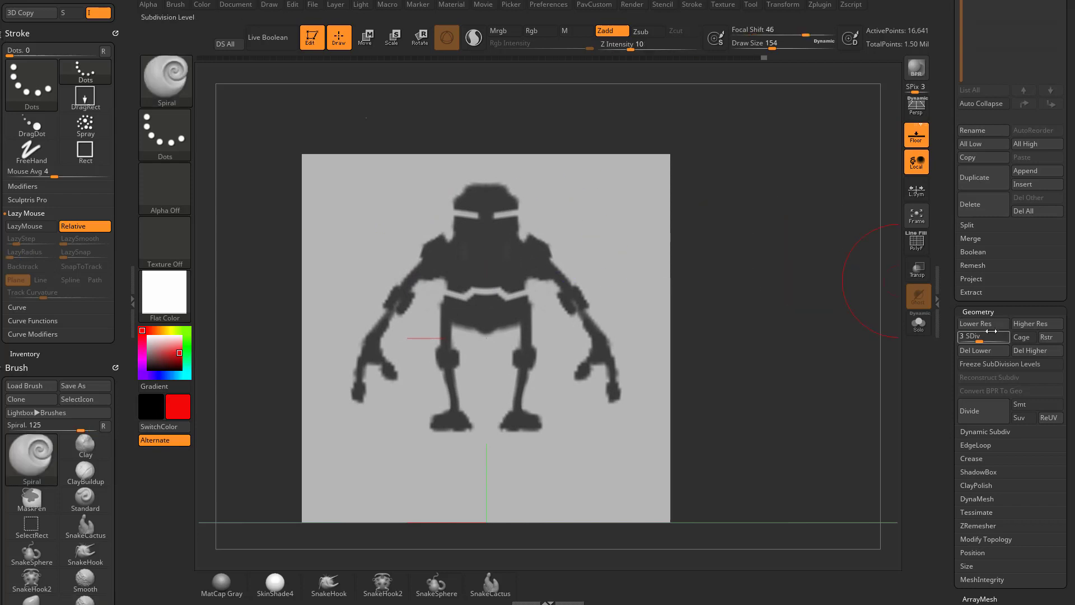
Return the plane to subdivision level 6 and switch to the Standard brush at draw size 90
{"action": "key", "text": "s"}
{"action": "key", "text": "b"}
{"action": "key", "text": "s"}
{"action": "key", "text": "t"}
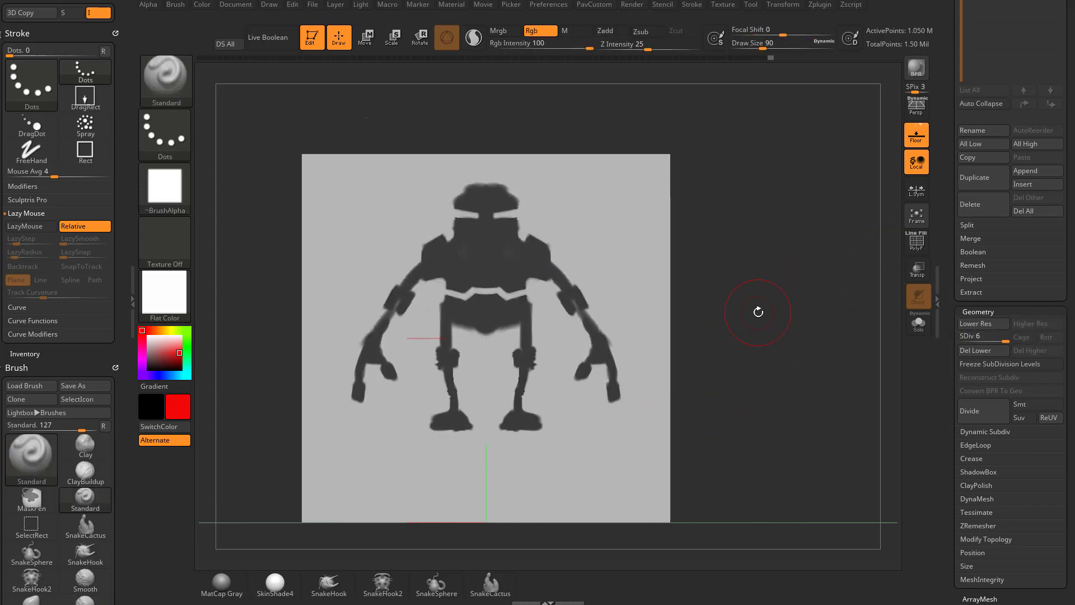
Clone the Standard brush and give the copy the DragDot stroke and the Alpha 33 arrow
{"action": "left_click", "coordinate": [168, 190]}
{"action": "left_click", "coordinate": [174, 76]}
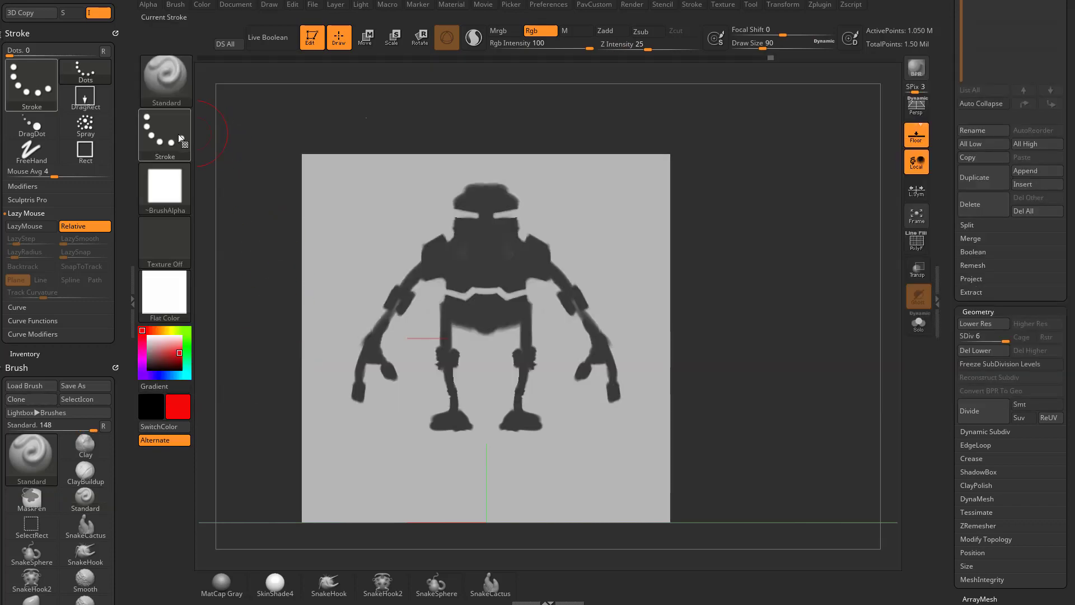
{"action": "left_click", "coordinate": [178, 133]}
{"action": "left_click", "coordinate": [508, 160]}
{"action": "left_click", "coordinate": [184, 192]}
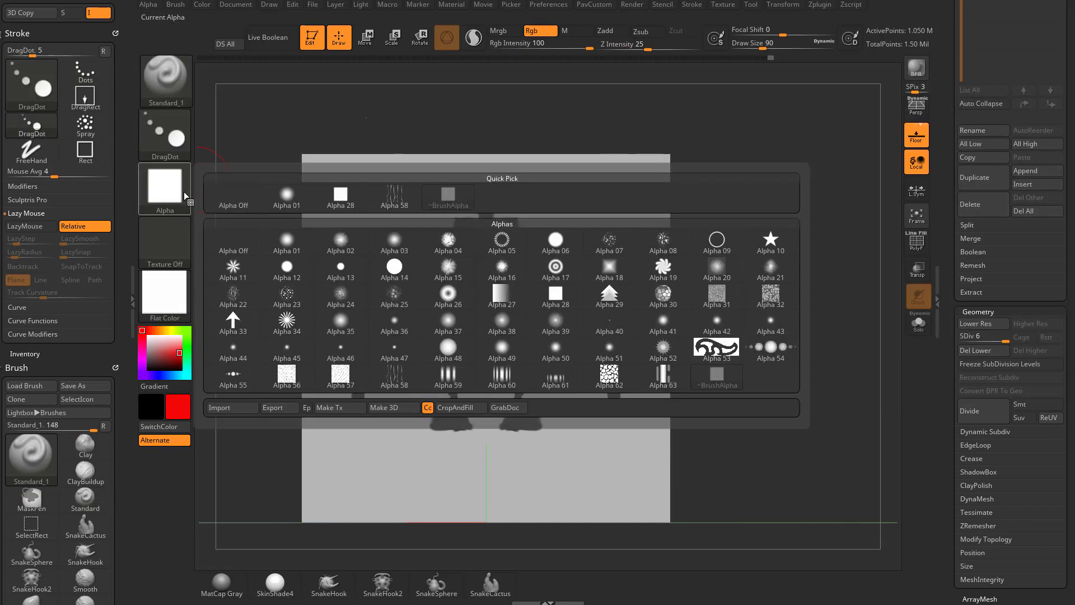
{"action": "left_click", "coordinate": [178, 203]}
{"action": "left_click", "coordinate": [233, 320]}
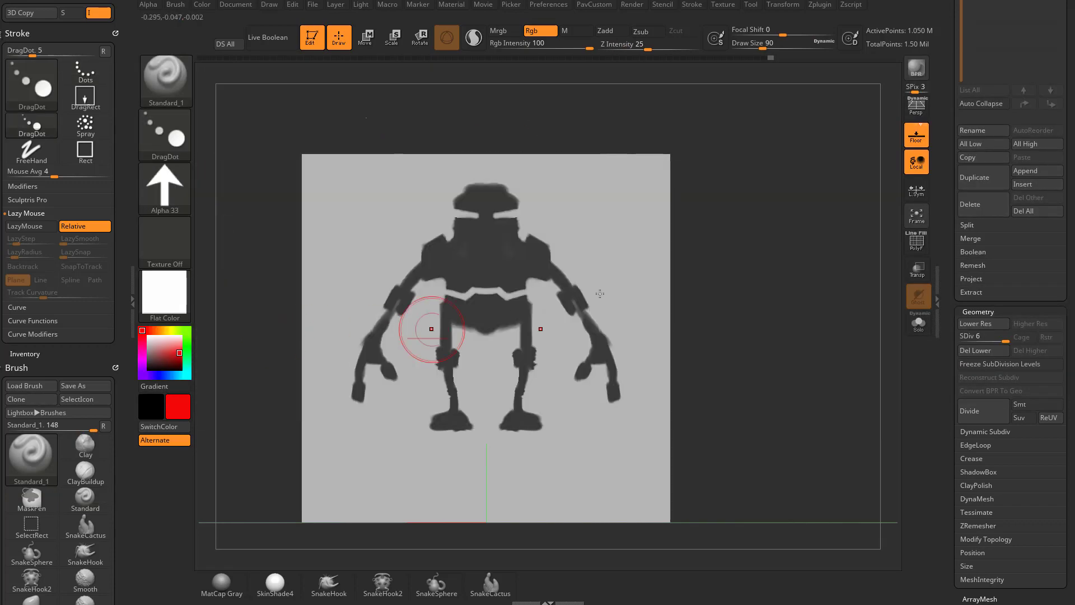
Pick the robot's dark grey as paint colour, set draw size 74 and Focal Shift -100, and undo the trial arrow stamp
{"action": "key", "text": "c"}
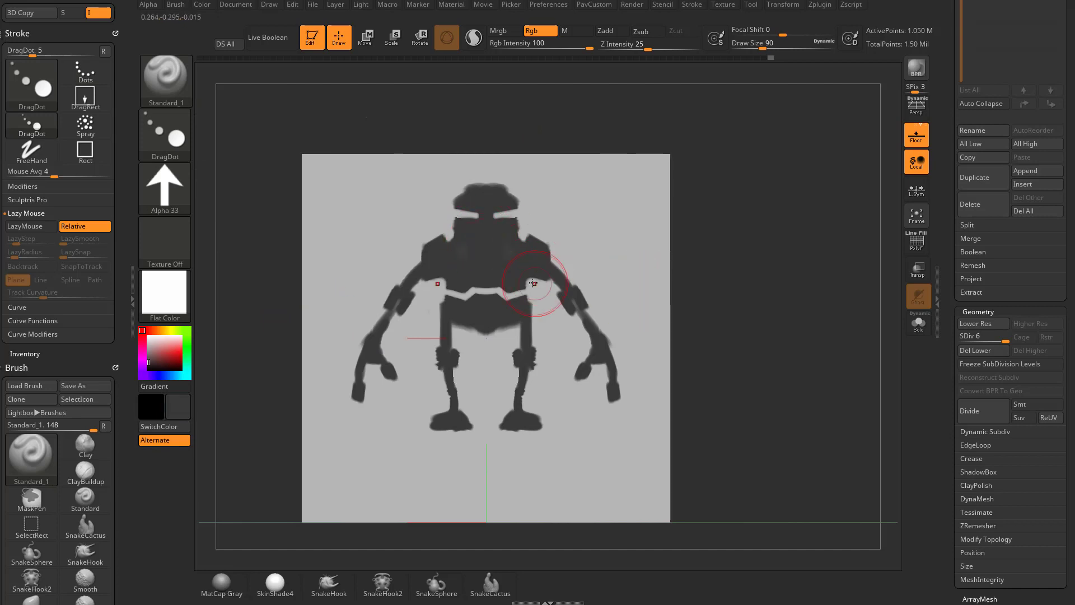
{"action": "key", "text": "bracketleft"}
{"action": "left_click_drag", "start_coordinate": [443, 210], "coordinate": [425, 207]}
{"action": "key", "text": "ctrl+z"}
{"action": "left_click_drag", "start_coordinate": [745, 31], "coordinate": [733, 32]}
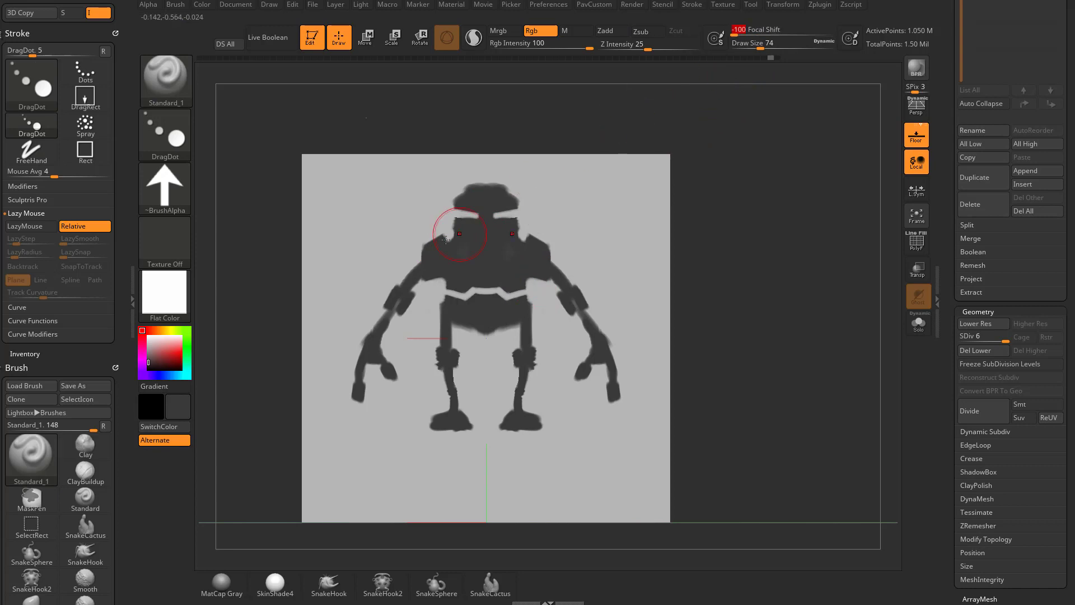
Stamp dark grey arrows onto the robot's shoulders, enlarging the draw size to 177
{"action": "left_click_drag", "start_coordinate": [434, 229], "coordinate": [442, 250]}
{"action": "key", "text": "s"}
{"action": "left_click_drag", "start_coordinate": [421, 229], "coordinate": [426, 245]}
Try stamping large black arrows over the robot's upper arms and undo them
{"action": "mouse_move", "coordinate": [393, 296]}
{"action": "left_mouse_down"}
{"action": "mouse_move", "coordinate": [384, 282]}
{"action": "mouse_move", "coordinate": [394, 294]}
{"action": "left_mouse_up"}
{"action": "key", "text": "ctrl+z"}
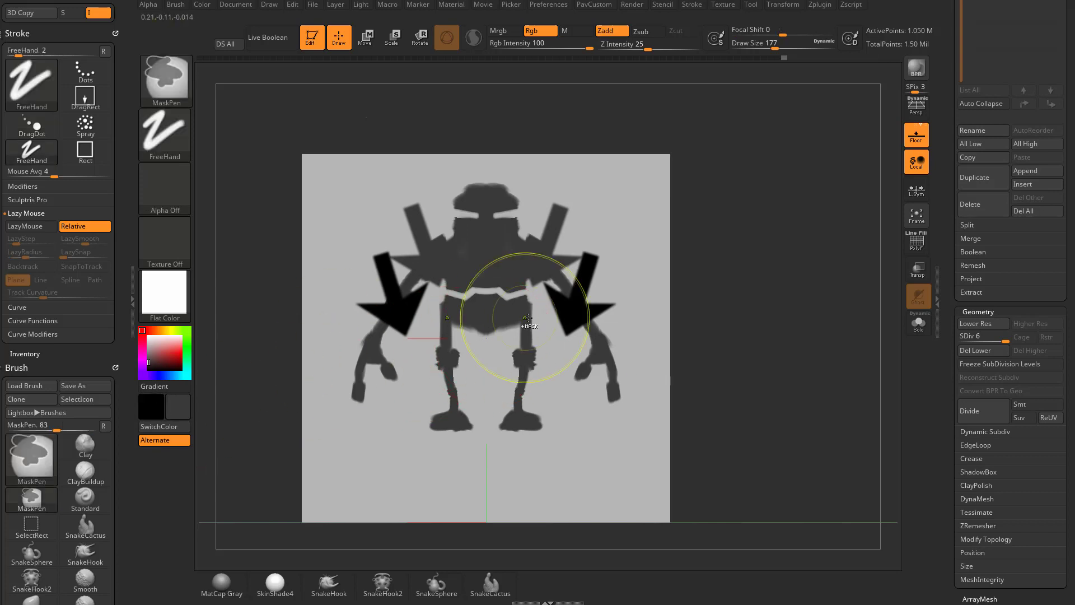
{"action": "key", "text": "ctrl+z"}
{"action": "key", "text": "ctrl+z"}
{"action": "key", "text": "ctrl+z"}
Set light grey as the secondary colour with dark grey as main, and try arrow stamps over the shoulders and upper arms
{"action": "left_click", "coordinate": [163, 428]}
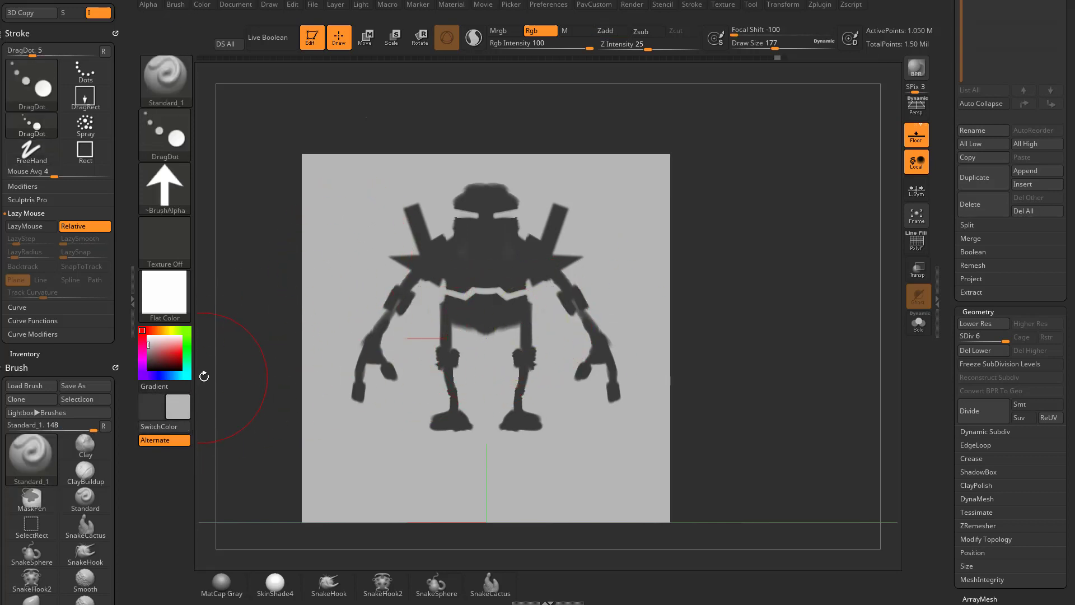
{"action": "left_click", "coordinate": [171, 427]}
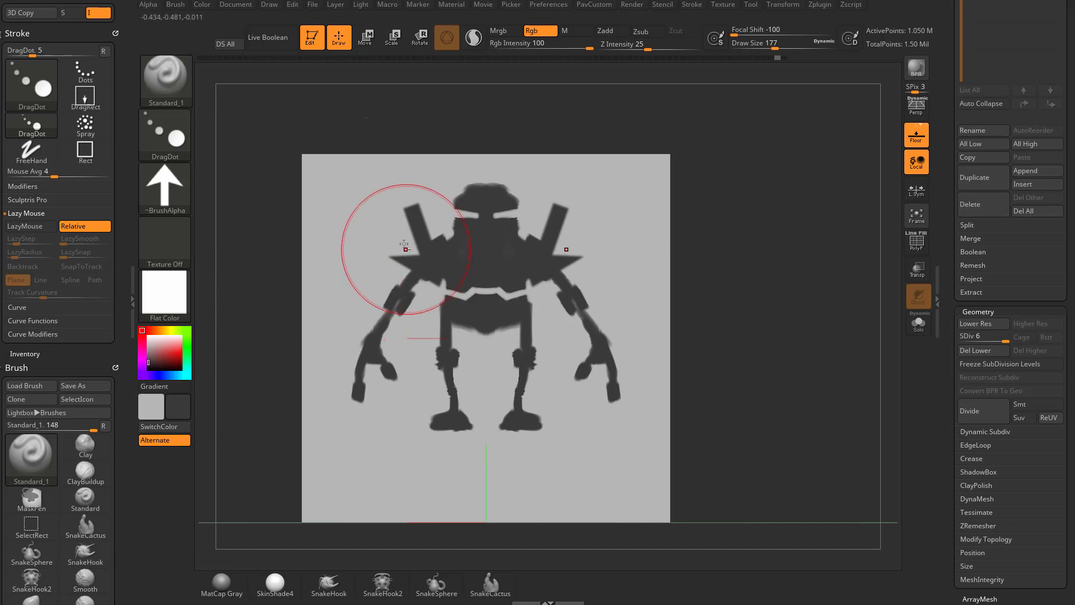
{"action": "left_click_drag", "start_coordinate": [411, 252], "coordinate": [432, 283]}
{"action": "key", "text": "ctrl+z"}
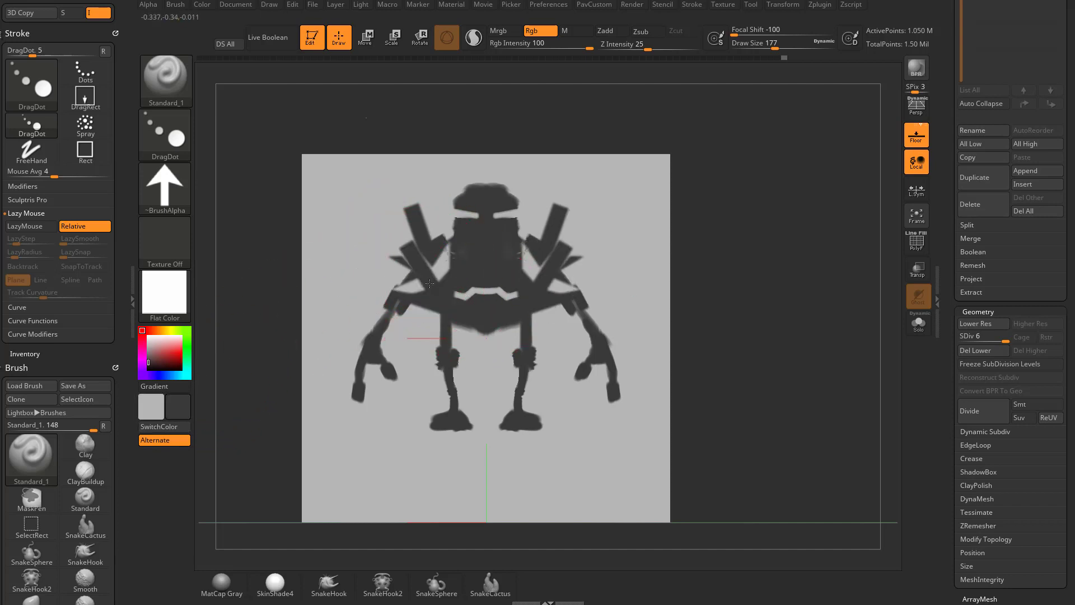
Undo the arrow stamps on the robot's shoulders and upper arms, and reduce the draw size to 116
{"action": "key", "text": "s"}
{"action": "left_click", "coordinate": [499, 319]}
{"action": "key", "text": "ctrl+z"}
{"action": "key", "text": "ctrl+z"}
{"action": "key", "text": "ctrl+z"}
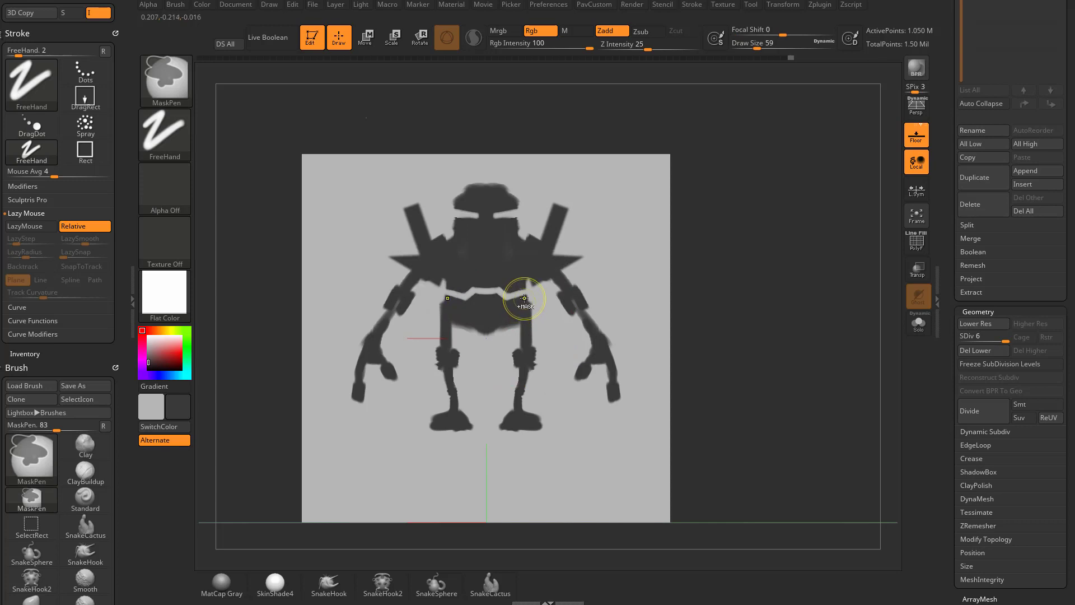
{"action": "left_click_drag", "start_coordinate": [444, 243], "coordinate": [442, 239]}
{"action": "key", "text": "ctrl+z"}
Load the triangular Arrow003 alpha from the Military folder of the alpha library
{"action": "key", "text": "comma"}
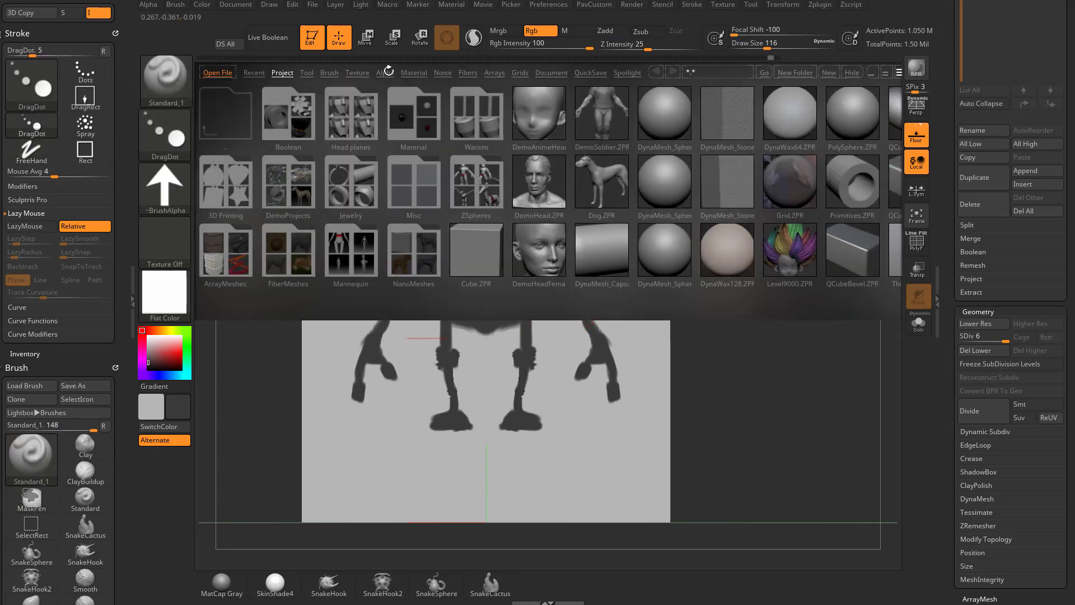
{"action": "left_click", "coordinate": [385, 73]}
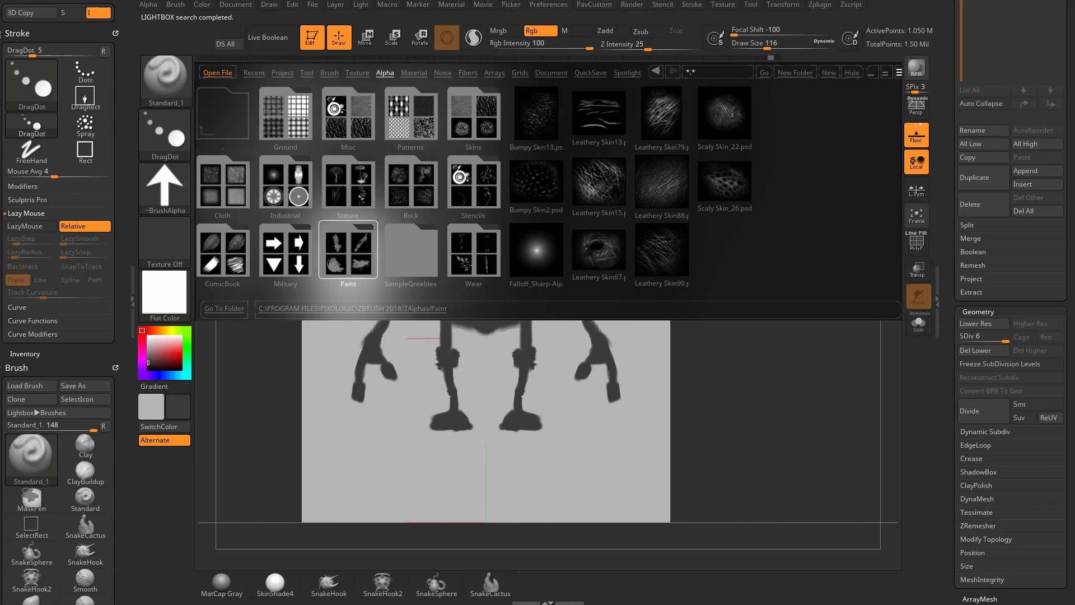
{"action": "left_click", "coordinate": [297, 260]}
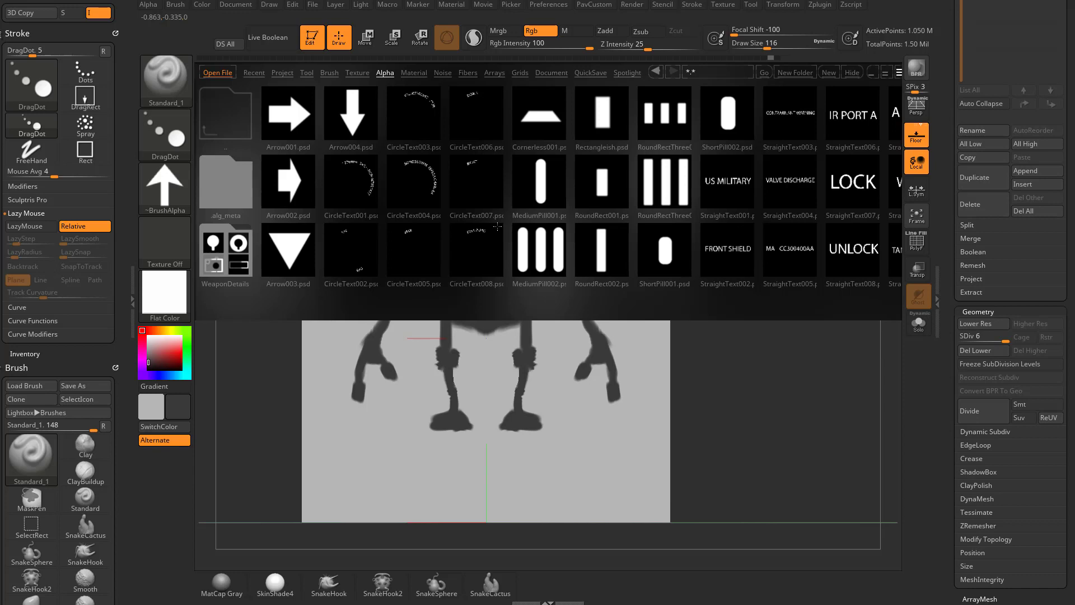
{"action": "left_click", "coordinate": [280, 242]}
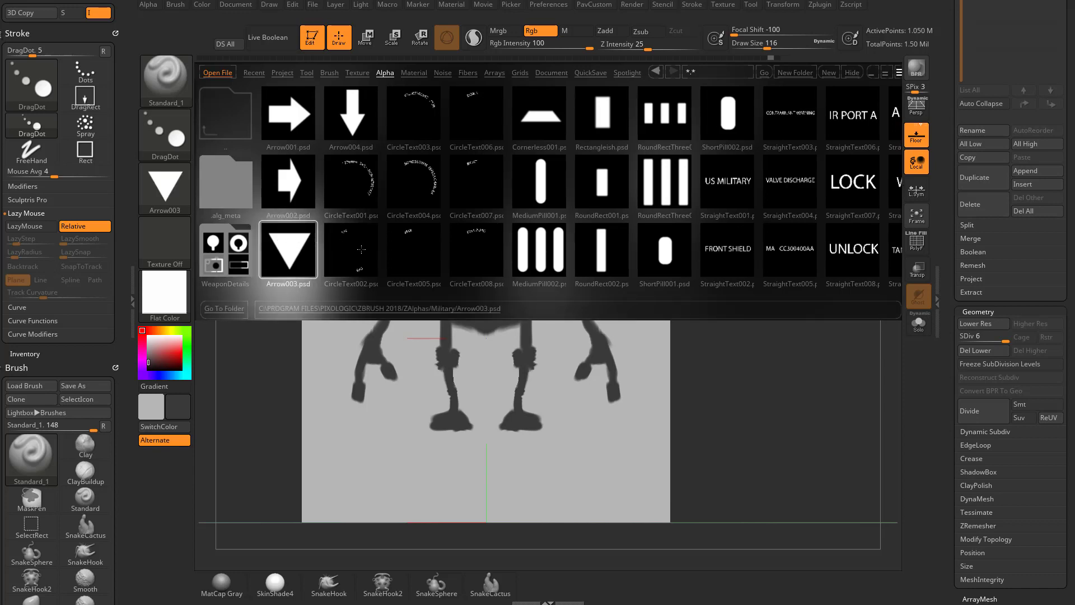
Load the alphas26 pattern as the brush alpha from the Patterns folder of the alpha library
{"action": "double_click", "coordinate": [431, 148]}
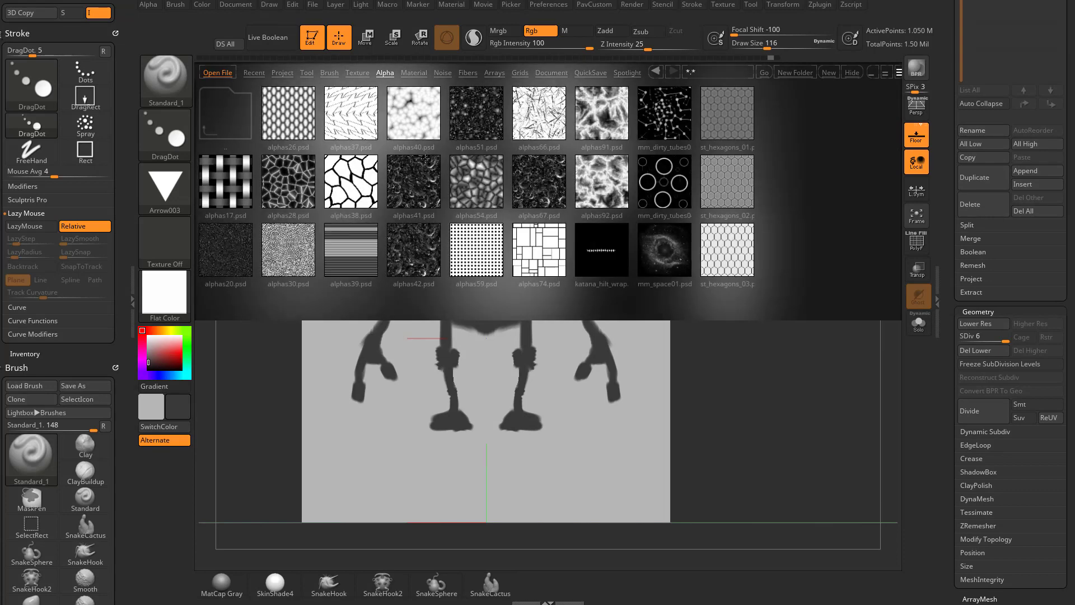
{"action": "left_click", "coordinate": [287, 109]}
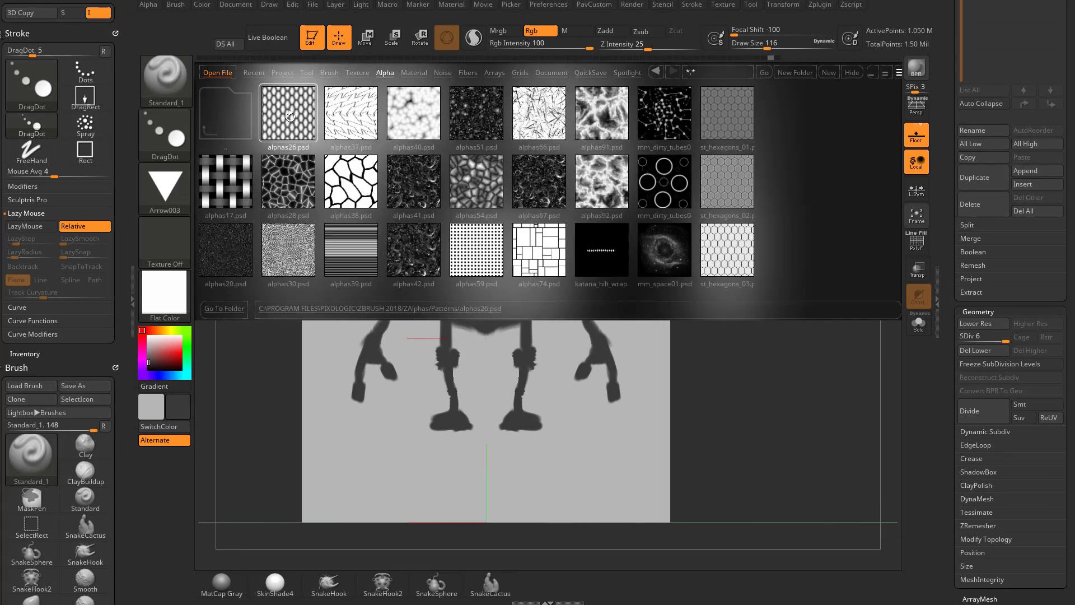
{"action": "double_click", "coordinate": [288, 117]}
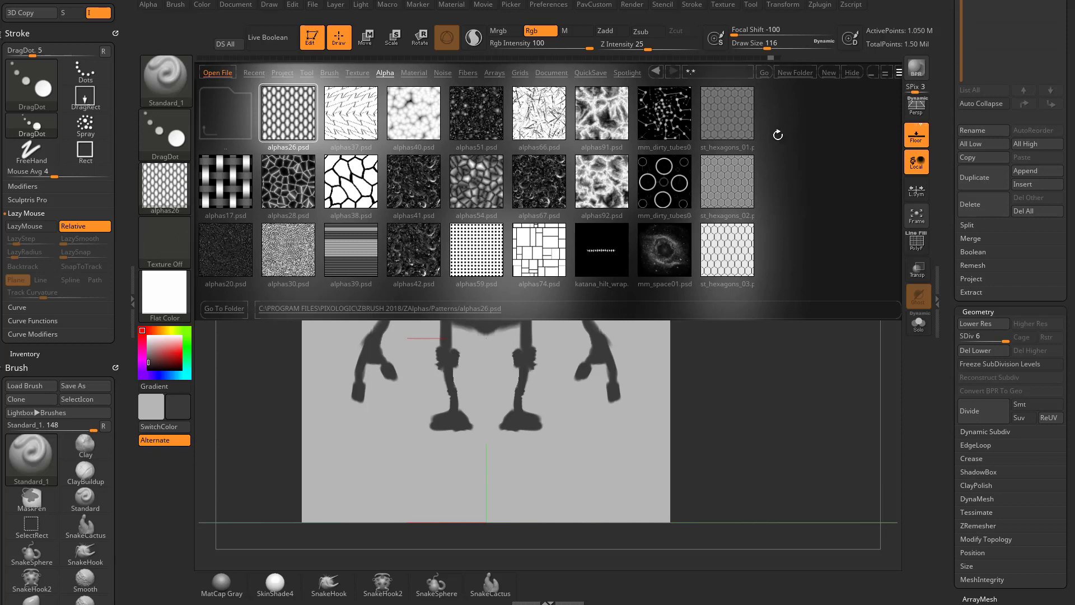
Load the walking-figure image IMG_4764.jpg as the brush texture and close the library browser
{"action": "left_click", "coordinate": [358, 73]}
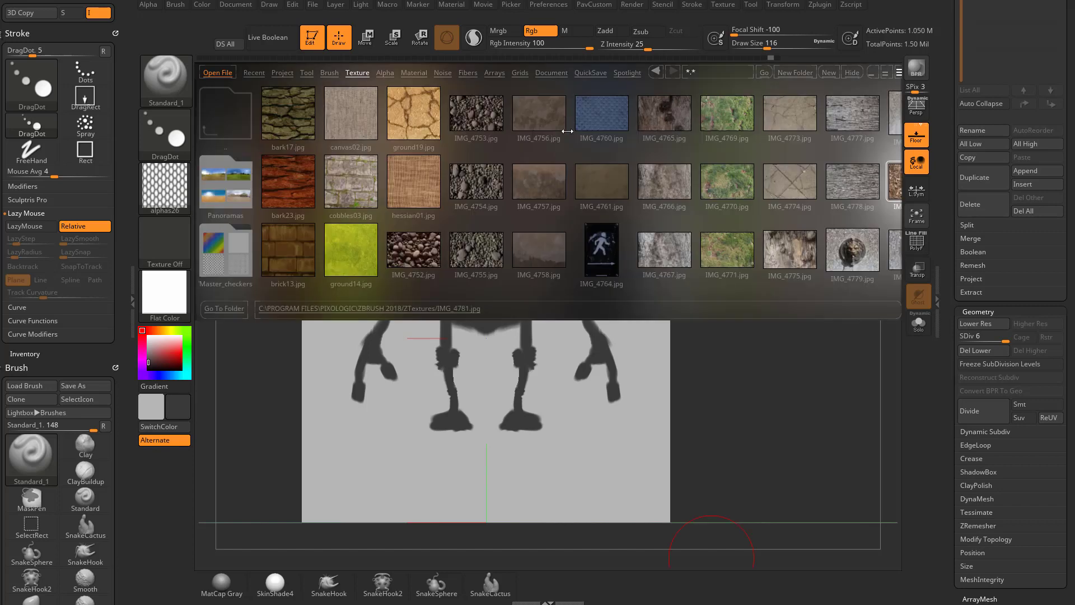
{"action": "left_click", "coordinate": [601, 250]}
{"action": "double_click", "coordinate": [603, 250]}
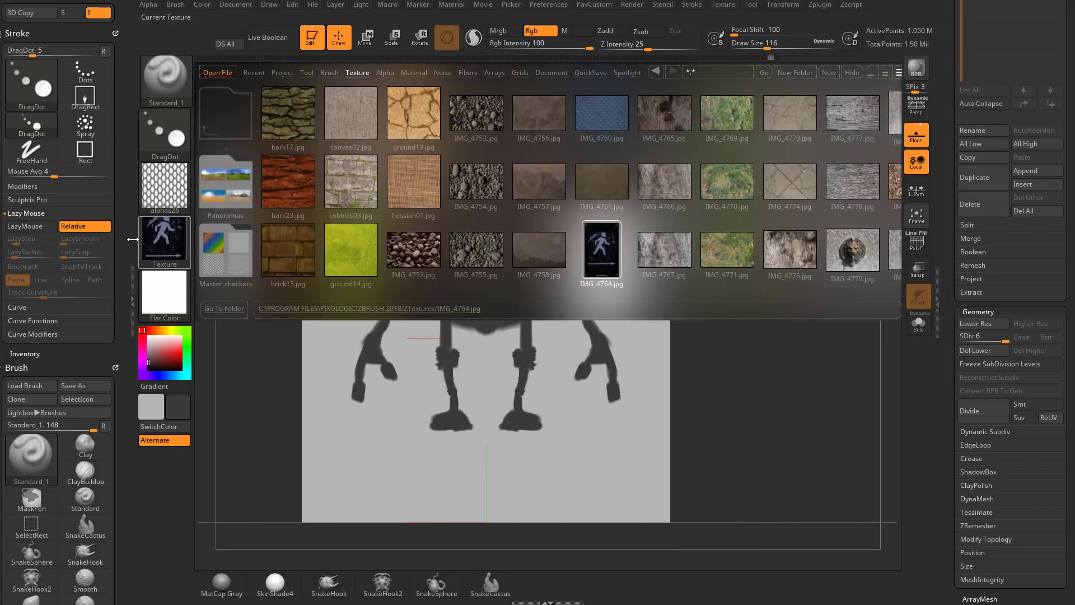
{"action": "left_click", "coordinate": [852, 72]}
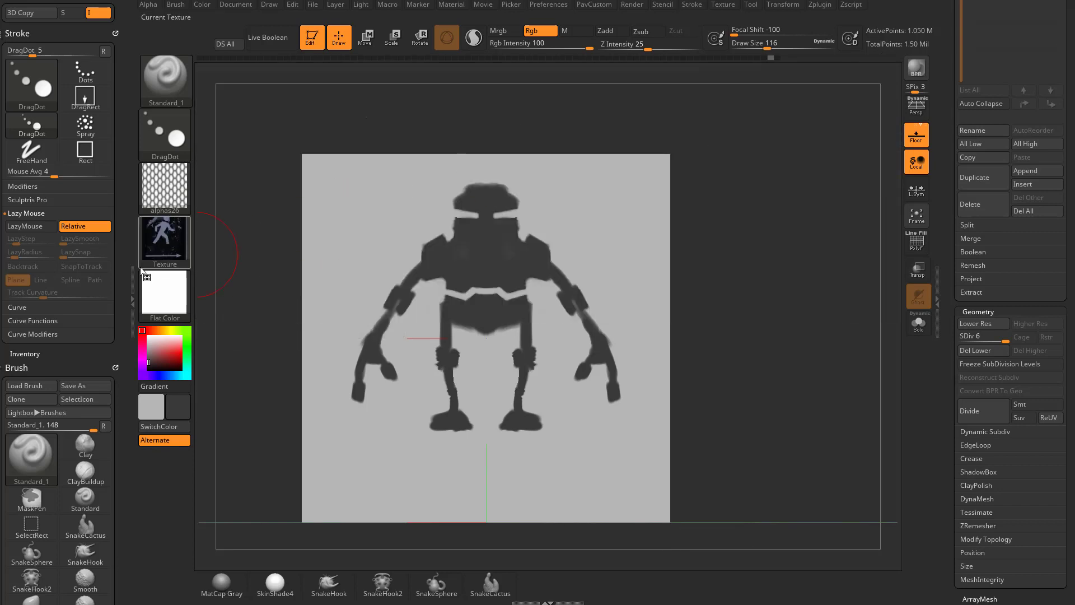
Turn the brush alpha off, try placing the walking-figure texture beside the robot with the DragDot stroke, and undo it
{"action": "left_click", "coordinate": [162, 193]}
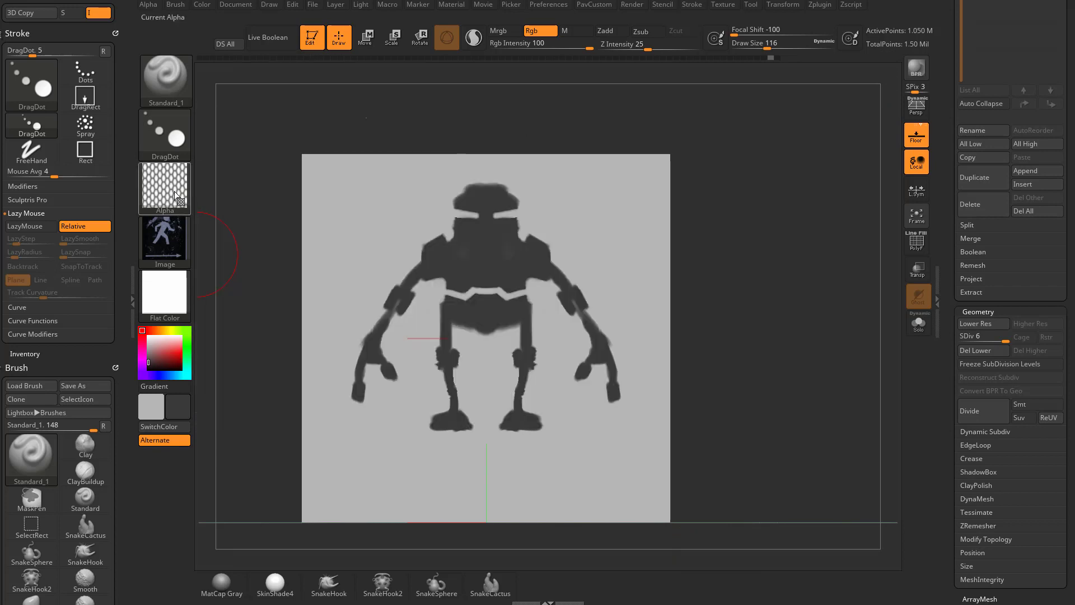
{"action": "left_click", "coordinate": [174, 190]}
{"action": "left_click", "coordinate": [220, 197]}
{"action": "left_click", "coordinate": [166, 230]}
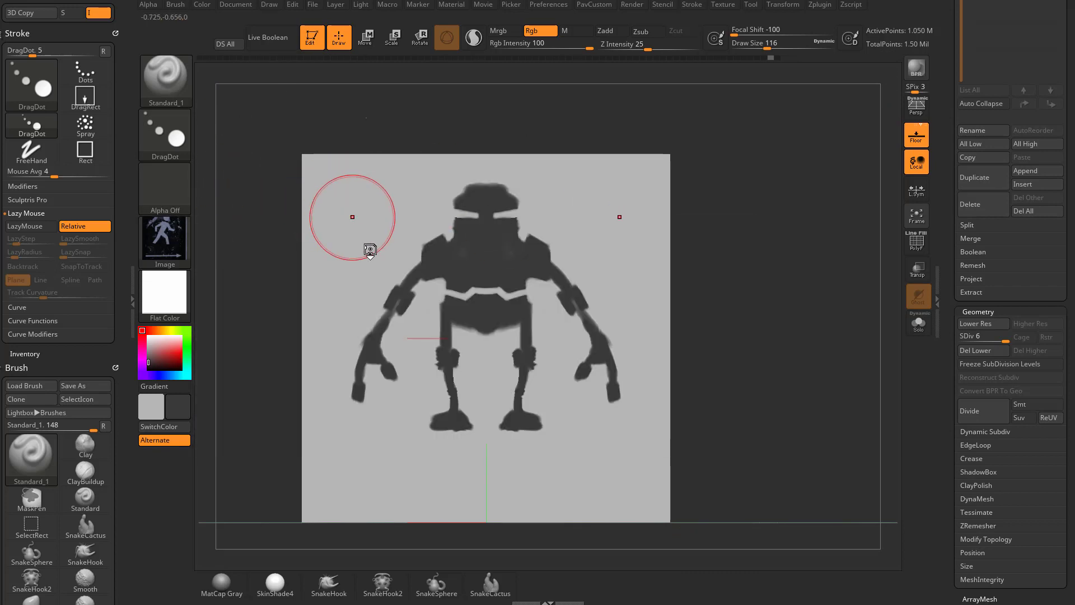
{"action": "mouse_move", "coordinate": [367, 246]}
{"action": "left_mouse_down"}
{"action": "mouse_move", "coordinate": [371, 311]}
{"action": "mouse_move", "coordinate": [393, 238]}
{"action": "mouse_move", "coordinate": [376, 224]}
{"action": "mouse_move", "coordinate": [385, 124]}
{"action": "left_mouse_up"}
{"action": "key", "text": "ctrl+z"}
Switch the stroke type to DragRect, try dragging out the walking-figure texture, and undo it
{"action": "left_click", "coordinate": [166, 135]}
{"action": "left_click", "coordinate": [286, 146]}
{"action": "key", "text": "ctrl+z"}
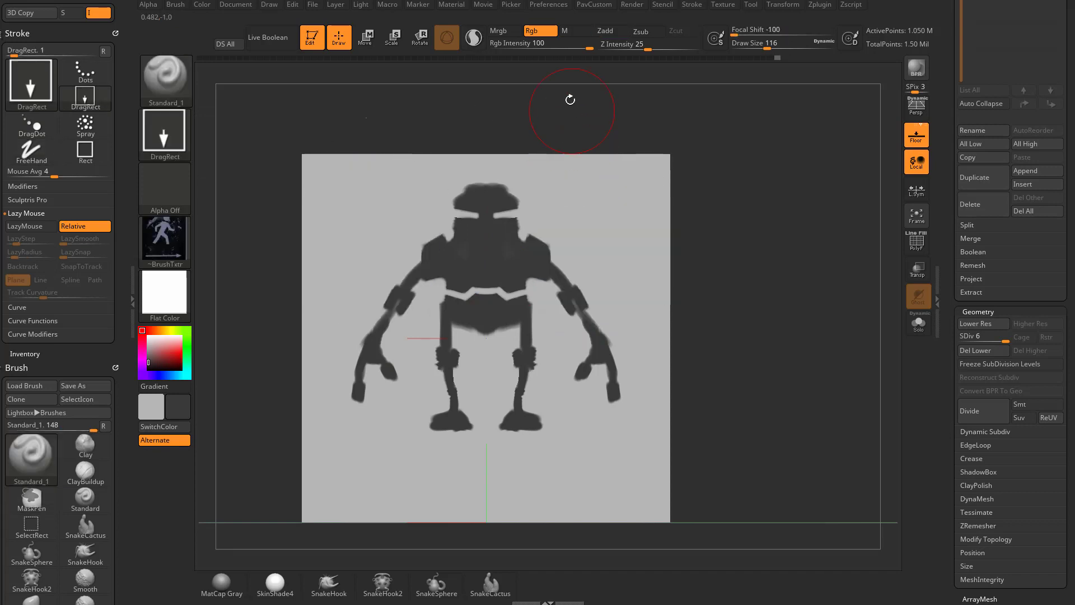
Set the Rgb Intensity to 30, try a fainter DragRect stamp of the texture over the arm, and undo it
{"action": "left_click", "coordinate": [546, 45]}
{"action": "left_click_drag", "start_coordinate": [387, 290], "coordinate": [389, 170]}
{"action": "key", "text": "ctrl+z"}
Try spraying the walking-figure texture over the robot's shoulders and arms with the Spray stroke, and undo it
{"action": "left_click", "coordinate": [170, 144]}
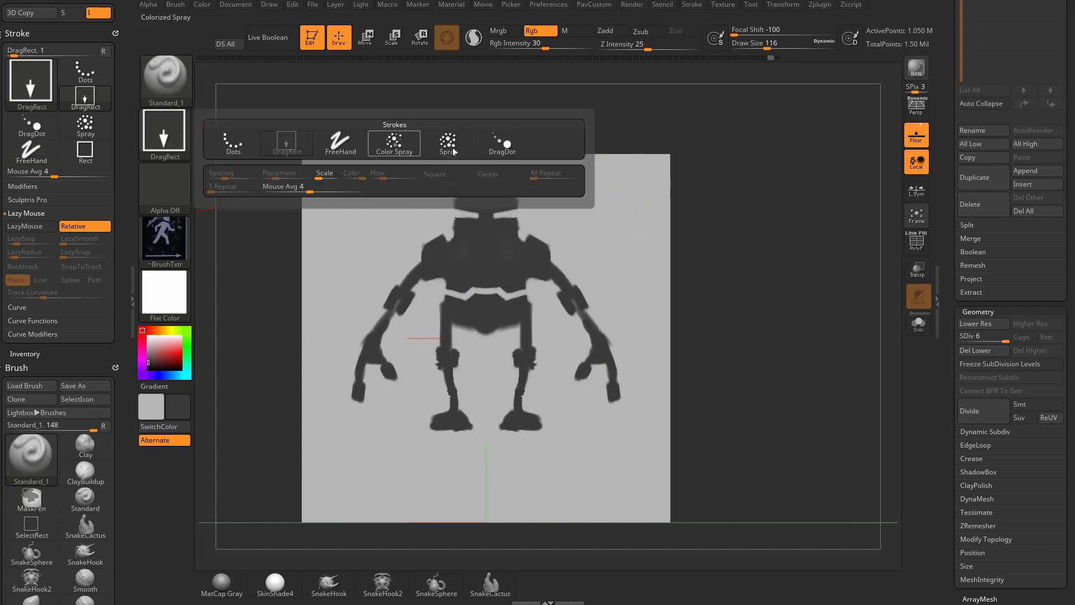
{"action": "left_click", "coordinate": [448, 144]}
{"action": "mouse_move", "coordinate": [566, 237]}
{"action": "left_mouse_down"}
{"action": "mouse_move", "coordinate": [577, 341]}
{"action": "mouse_move", "coordinate": [619, 347]}
{"action": "left_mouse_up"}
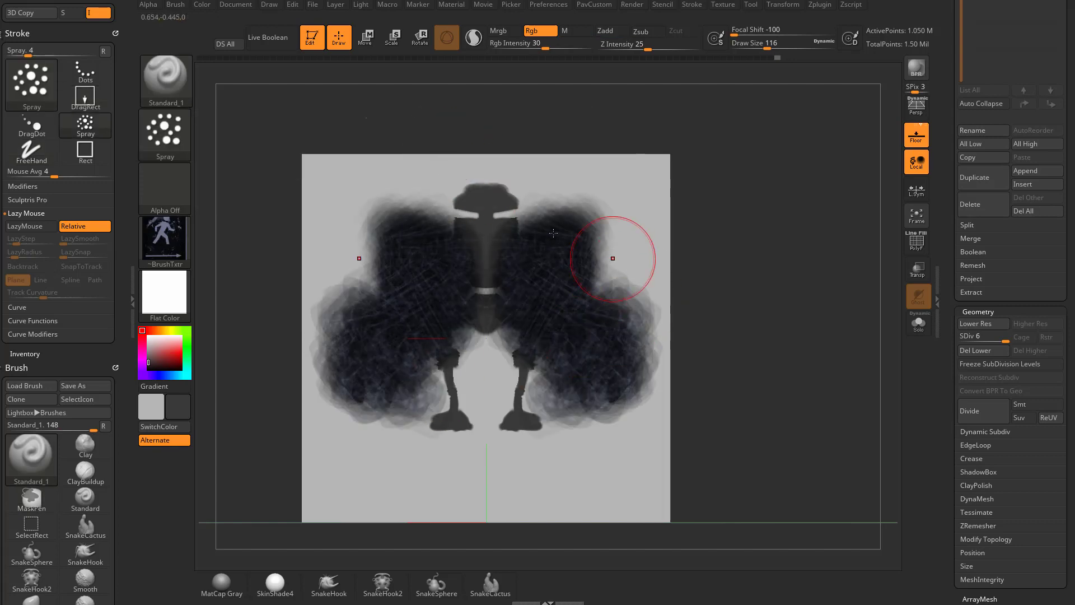
{"action": "key", "text": "ctrl+z"}
Try painting the texture across the robot with the Dots stroke at draw size 51, and undo the strokes
{"action": "left_click_drag", "start_coordinate": [205, 133], "coordinate": [204, 136]}
{"action": "left_click", "coordinate": [173, 138]}
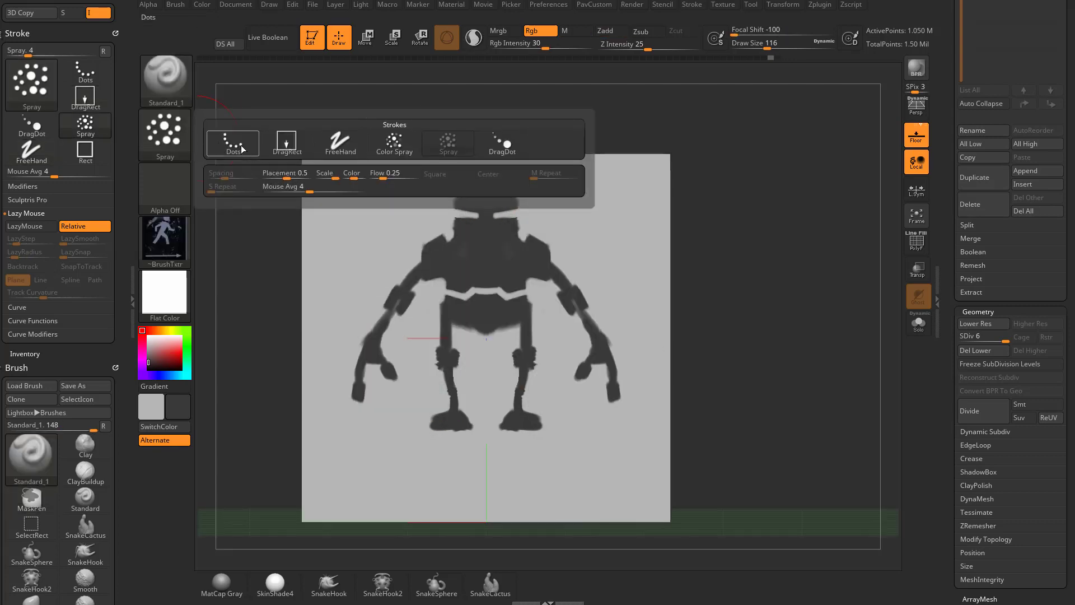
{"action": "left_click", "coordinate": [224, 146]}
{"action": "left_click_drag", "start_coordinate": [778, 148], "coordinate": [754, 168]}
{"action": "mouse_move", "coordinate": [377, 229]}
{"action": "left_mouse_down"}
{"action": "mouse_move", "coordinate": [440, 395]}
{"action": "mouse_move", "coordinate": [538, 262]}
{"action": "left_mouse_up"}
{"action": "key", "text": "ctrl+z"}
{"action": "left_click_drag", "start_coordinate": [431, 203], "coordinate": [391, 438]}
{"action": "key", "text": "ctrl+z"}
Turn the brush texture off and choose the alphas26 pattern as the brush alpha
{"action": "left_click", "coordinate": [174, 241]}
{"action": "left_click", "coordinate": [233, 250]}
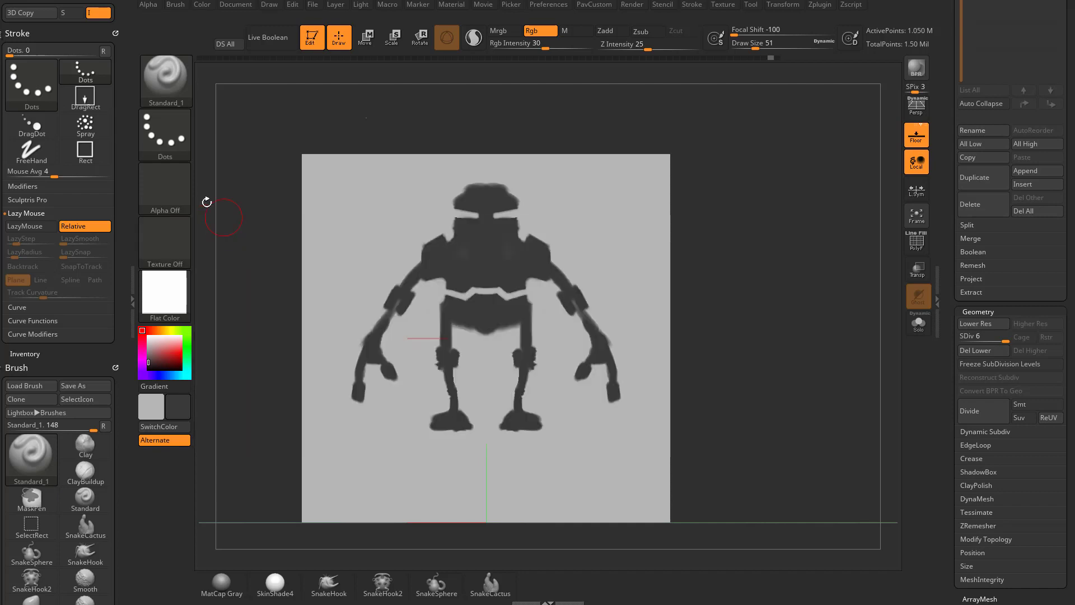
{"action": "left_click", "coordinate": [188, 200]}
{"action": "left_click", "coordinate": [615, 201]}
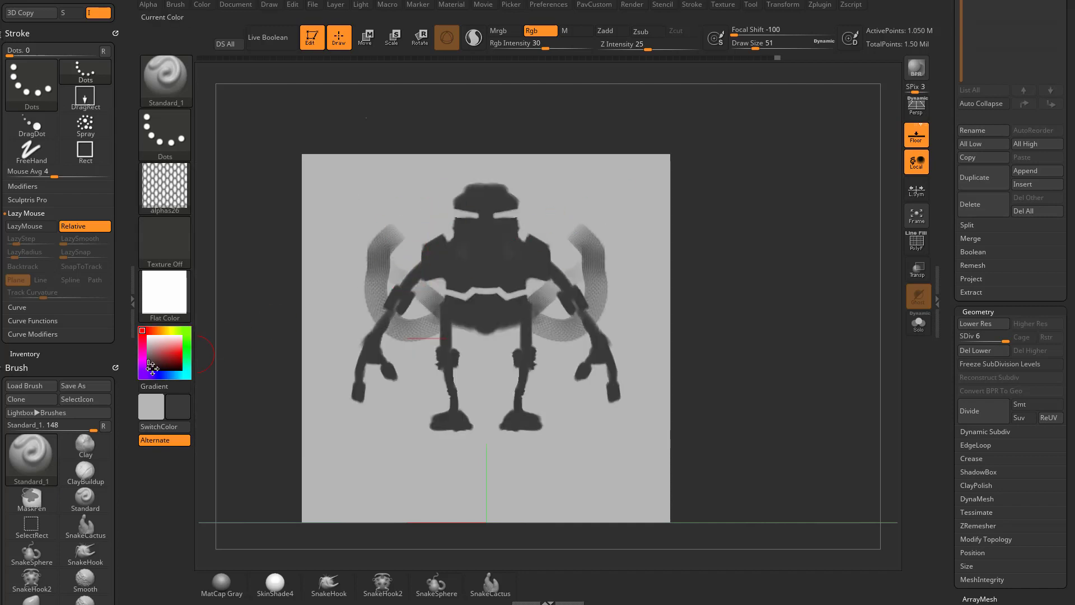
Try painting the alphas26 pattern around the robot's arms with Dots strokes, undo them, and enlarge the draw size to 197
{"action": "mouse_move", "coordinate": [377, 247]}
{"action": "left_mouse_down"}
{"action": "mouse_move", "coordinate": [377, 387]}
{"action": "mouse_move", "coordinate": [407, 468]}
{"action": "left_mouse_up"}
{"action": "key", "text": "ctrl"}
{"action": "key", "text": "ctrl+z"}
Try spraying the alphas26 pattern over the robot and background with the Spray stroke, and undo it
{"action": "left_click", "coordinate": [169, 129]}
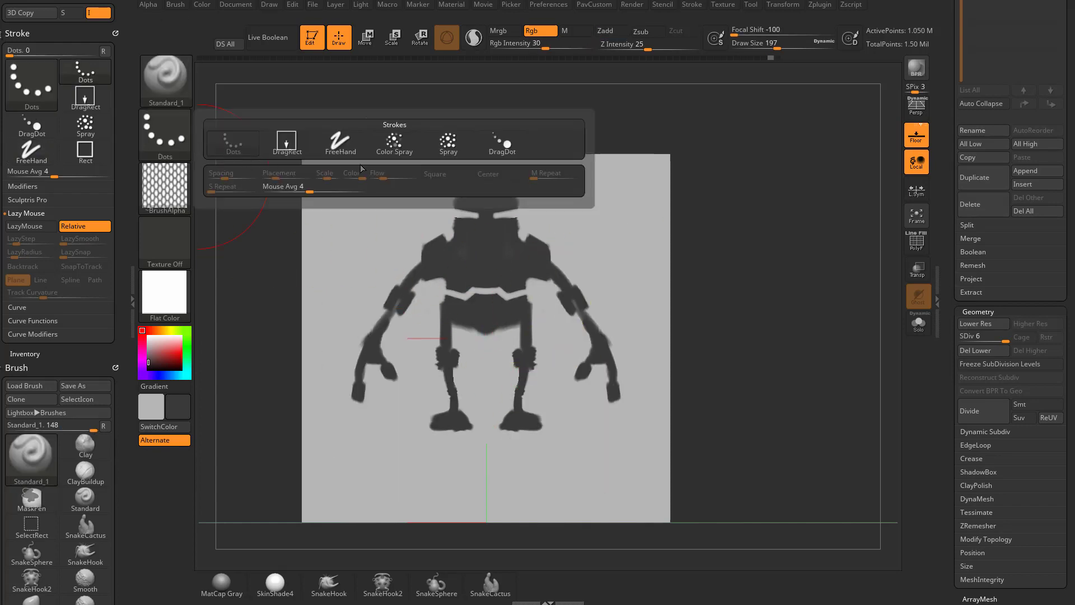
{"action": "left_click", "coordinate": [448, 143]}
{"action": "mouse_move", "coordinate": [385, 241]}
{"action": "left_mouse_down"}
{"action": "mouse_move", "coordinate": [392, 275]}
{"action": "mouse_move", "coordinate": [567, 335]}
{"action": "left_mouse_up"}
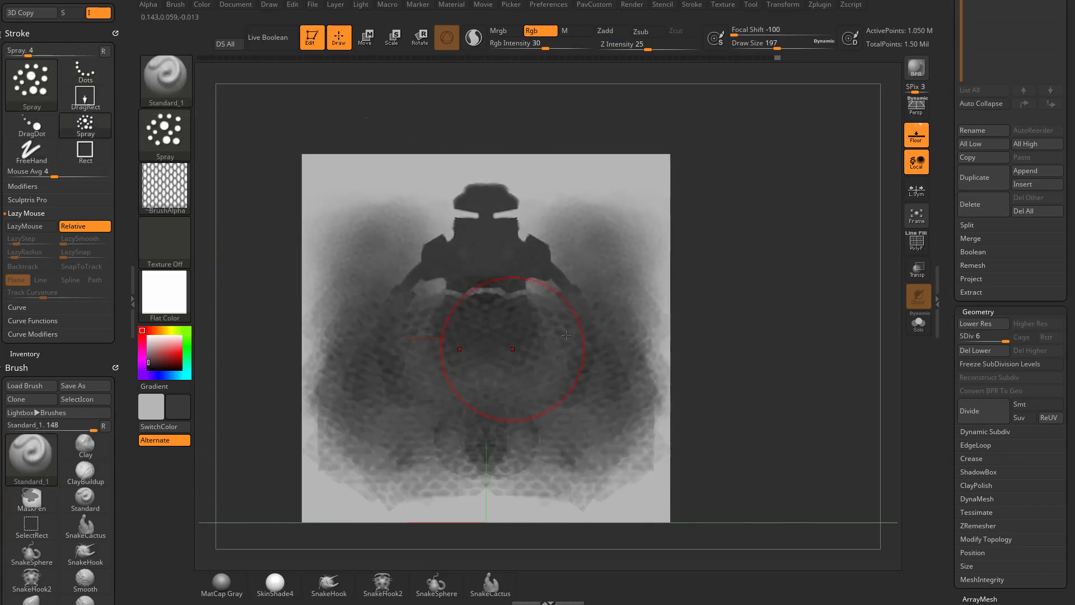
{"action": "key", "text": "ctrl+z"}
Switch the stroke type to DragDot, try placing the alphas26 pattern beside the robot's shoulder, and undo it
{"action": "left_click", "coordinate": [185, 139]}
{"action": "left_click", "coordinate": [361, 144]}
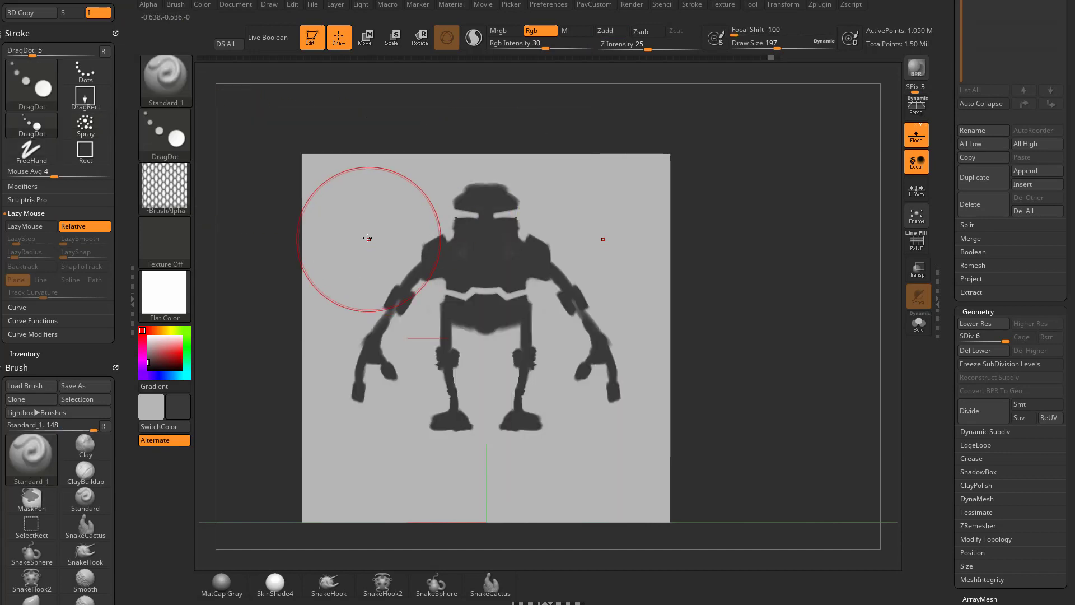
{"action": "key", "text": "ctrl+z"}
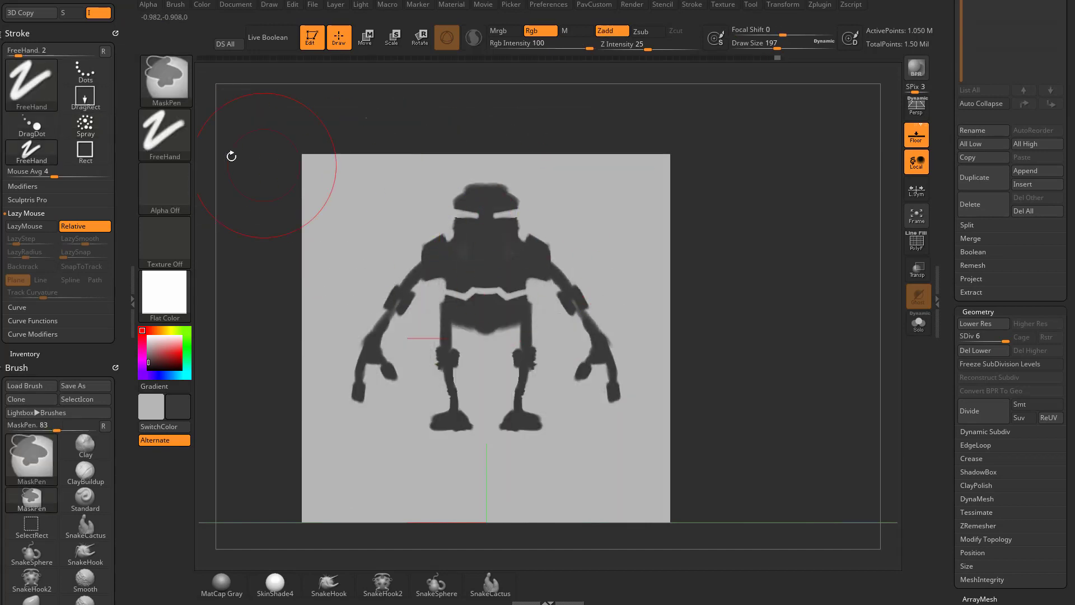
Stamp the alphas26 pattern at large size beside the robot's shoulders using the DragRect stroke
{"action": "left_click", "coordinate": [178, 137]}
{"action": "left_click", "coordinate": [286, 141]}
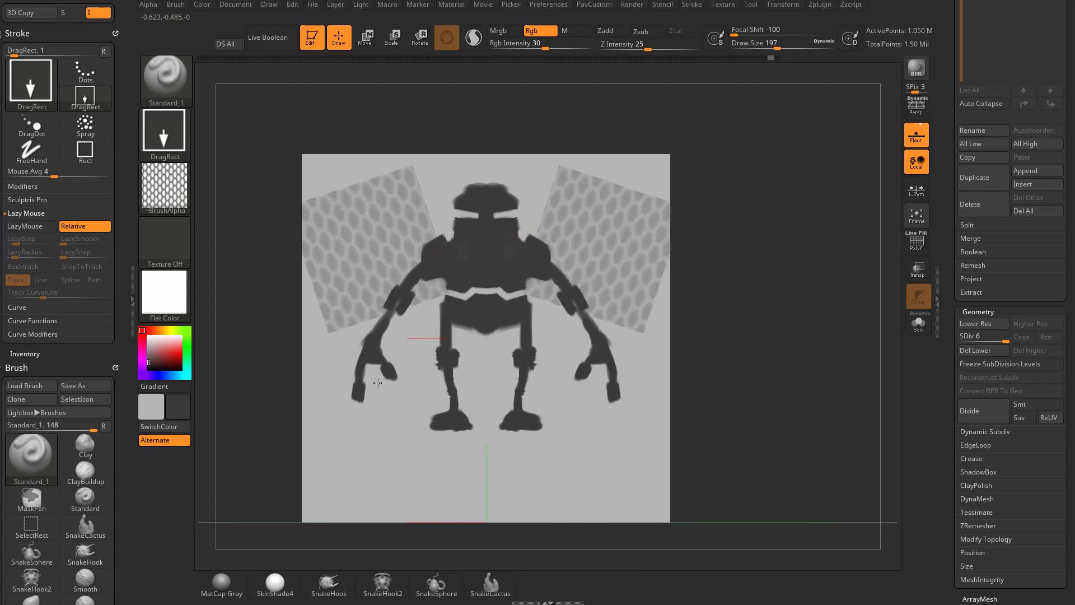